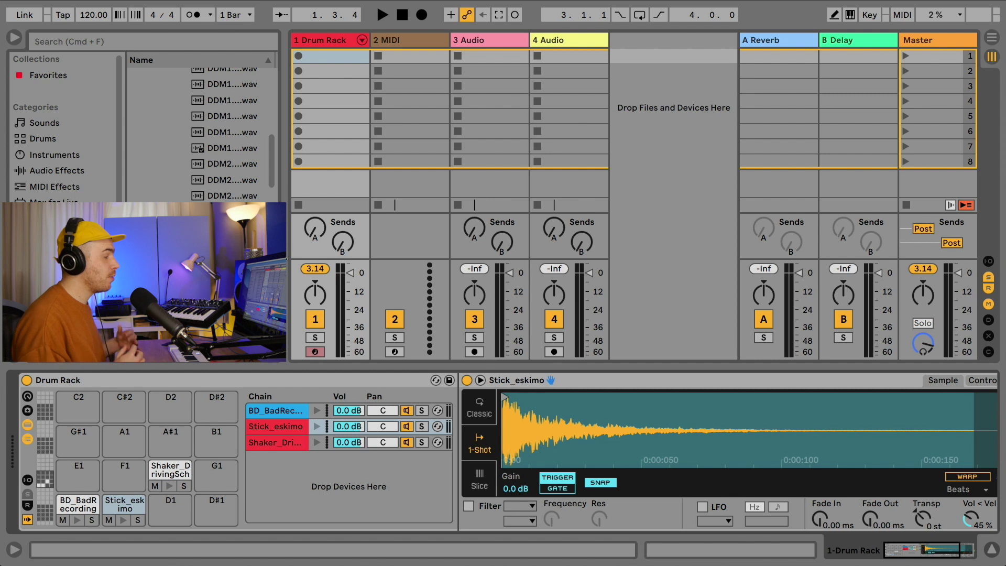
- Layer the sample XD5_BD_019_Fat2.wav with BD_BadRecording1 on the C1 kick pad
drag(286, 259, 309, 259)
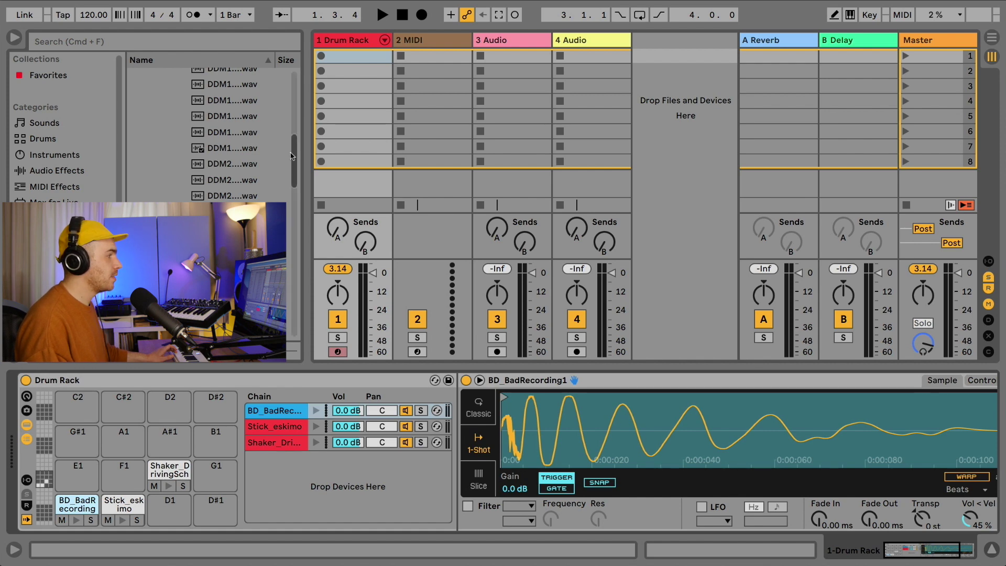
click(246, 289)
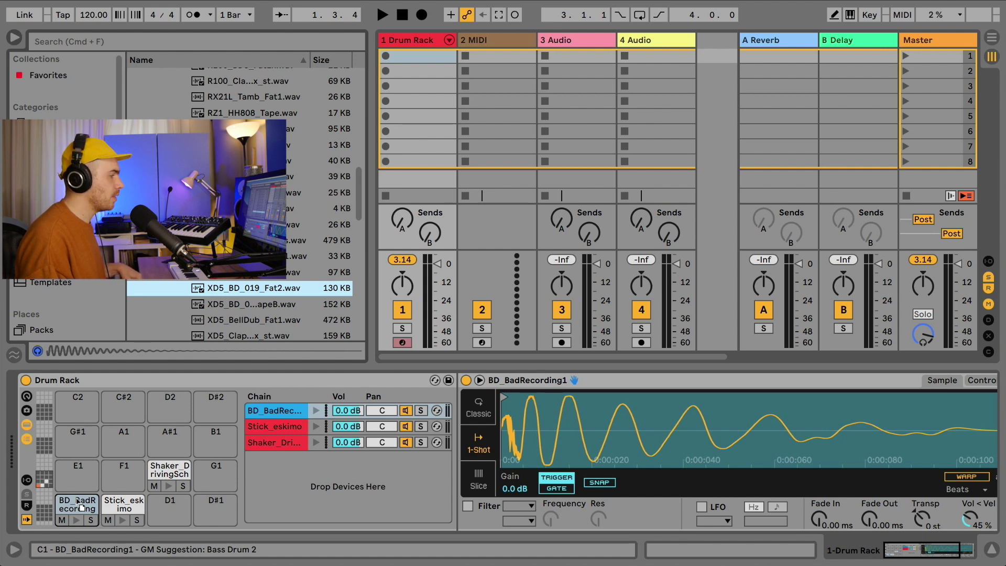
drag(80, 506, 79, 504)
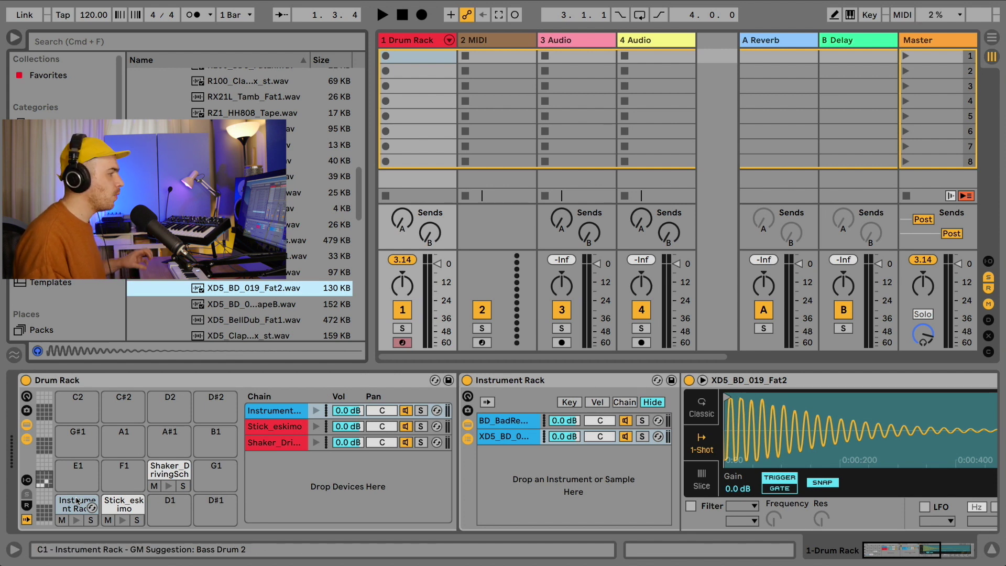
- Shorten the BD_BadRecording1 layer's end to about 34 ms and give it an 18.8 ms fade-out
click(512, 419)
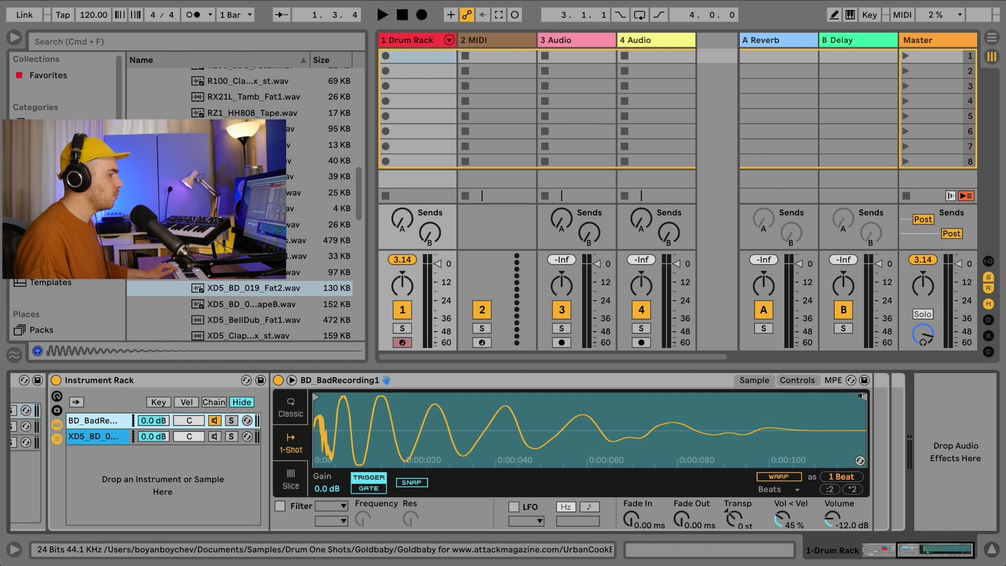
drag(861, 396, 427, 395)
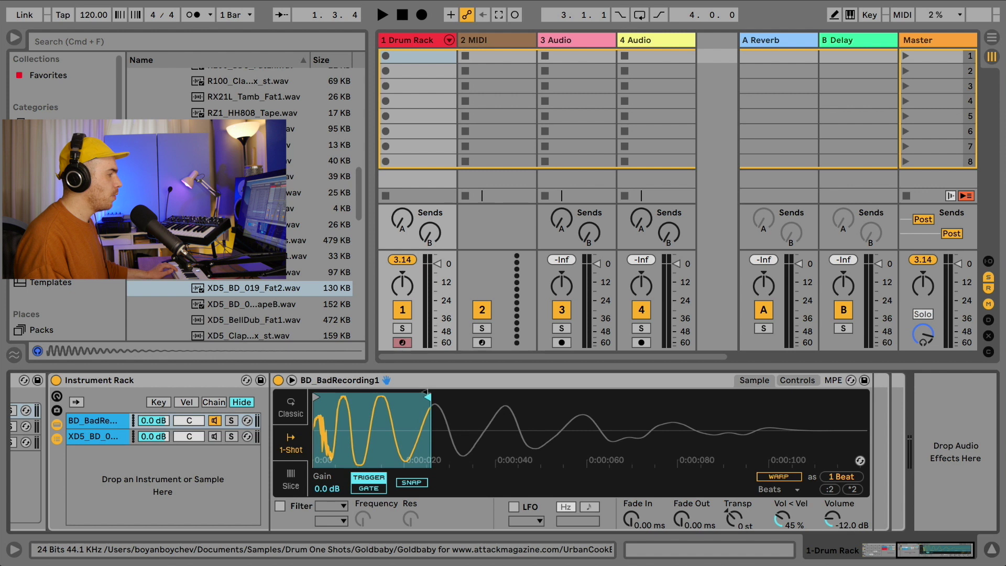
drag(426, 396, 439, 396)
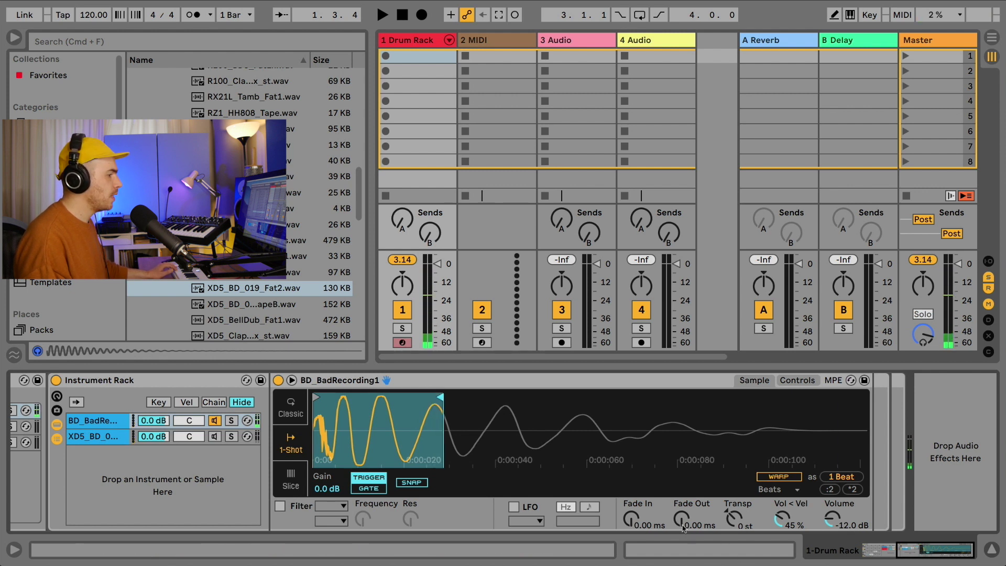
drag(681, 518, 681, 506)
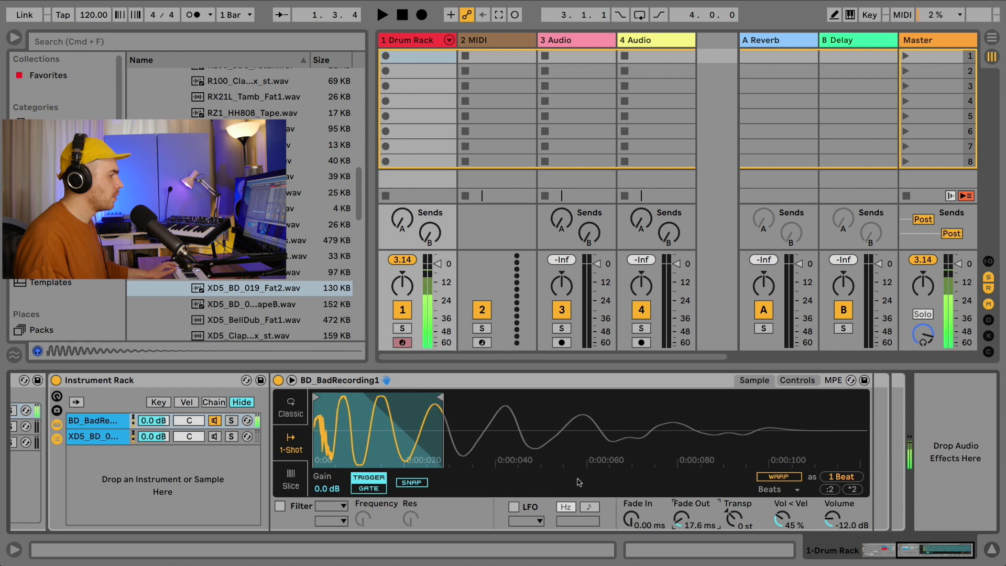
drag(440, 396, 459, 395)
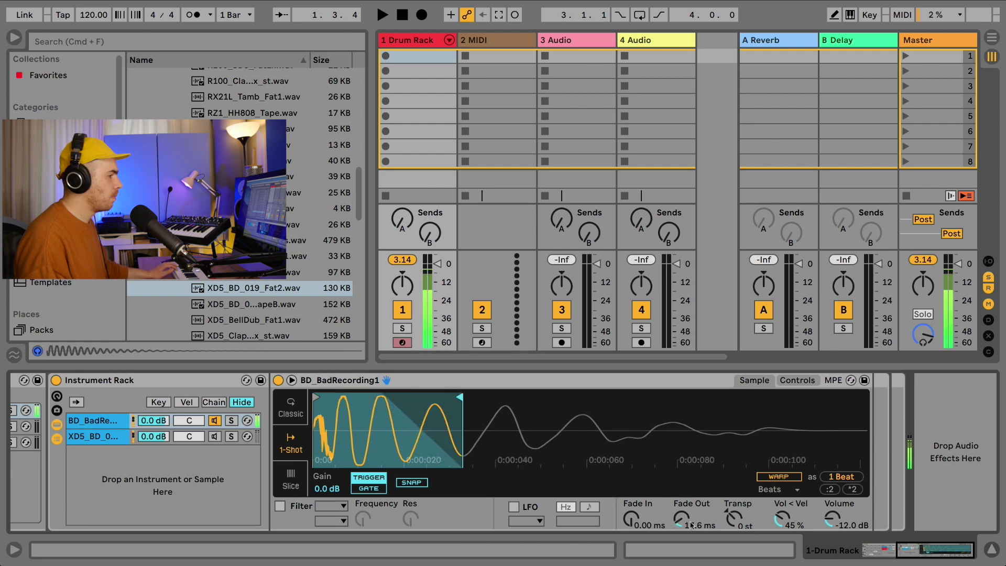
drag(681, 522, 680, 520)
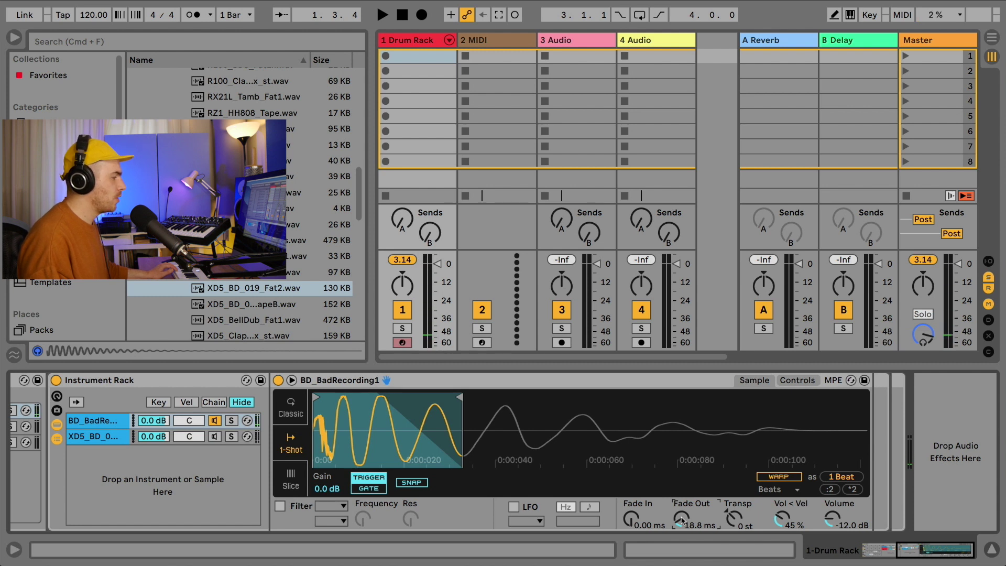
drag(459, 396, 465, 396)
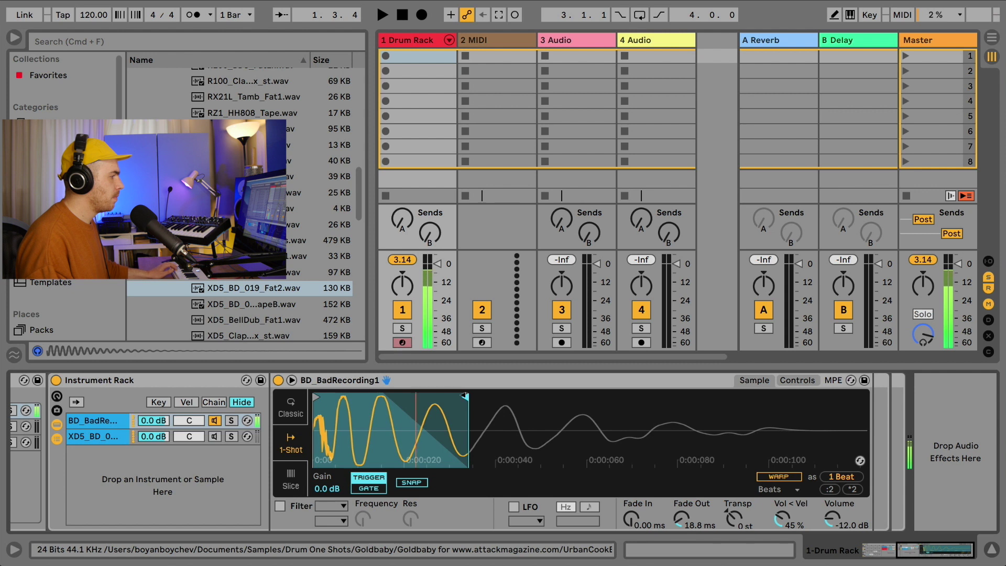
- Shape the XD5_BD_019_Fat2 layer in solo with a 54.9 ms fade-in, an end at about 0.24 s and a 149 ms fade-out
click(215, 436)
click(231, 437)
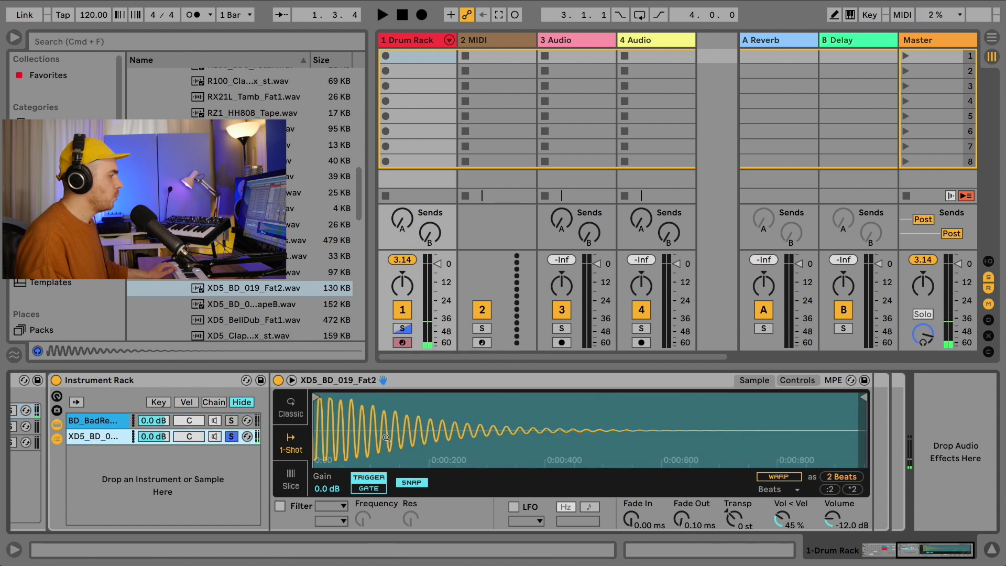
drag(630, 517, 630, 491)
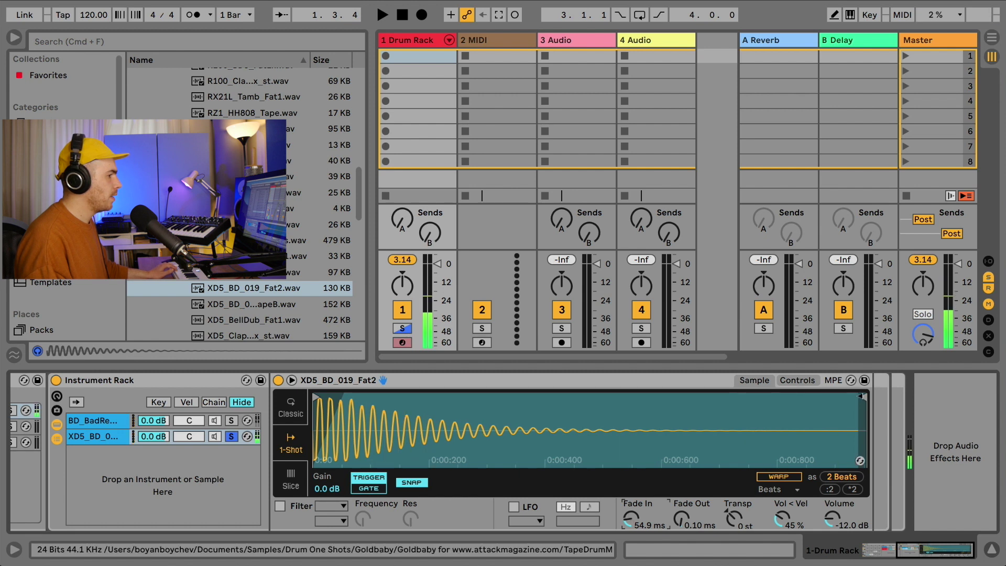
drag(862, 396, 453, 396)
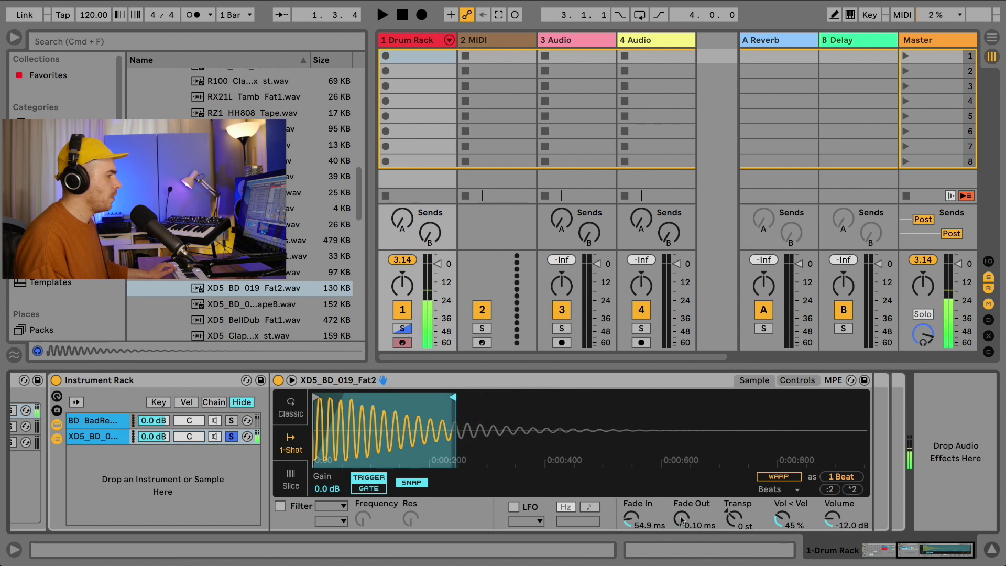
drag(681, 519, 681, 472)
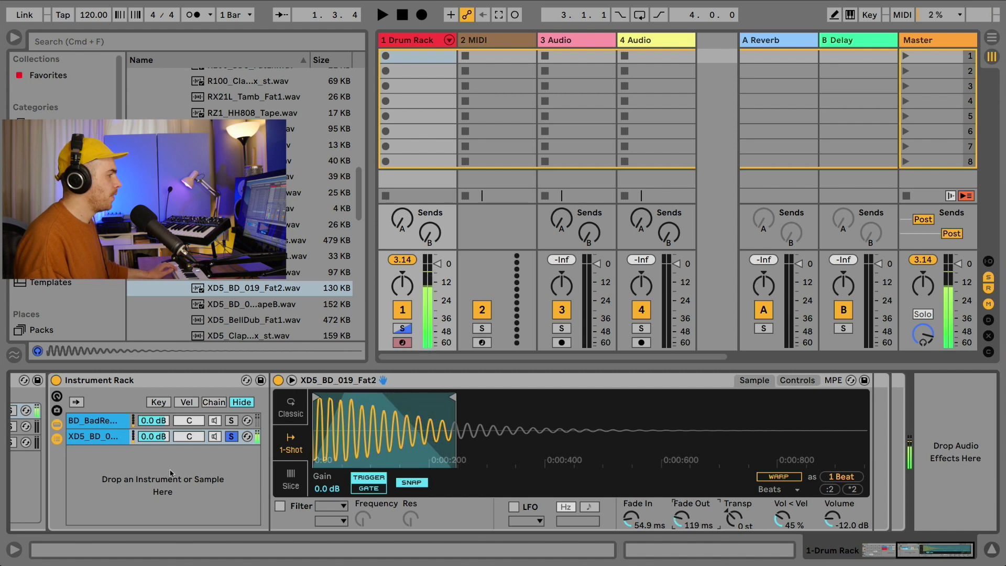
click(231, 436)
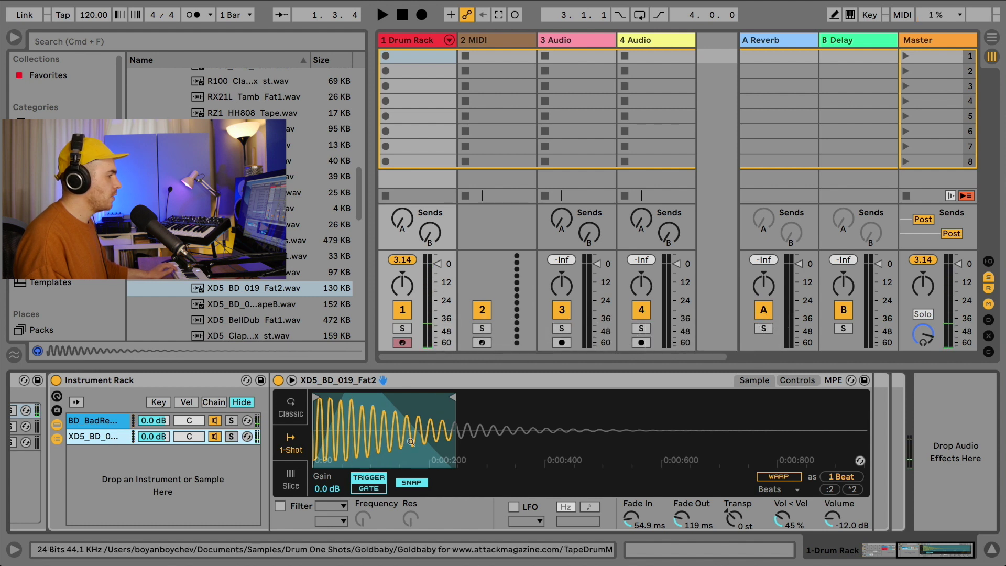
drag(681, 518, 681, 509)
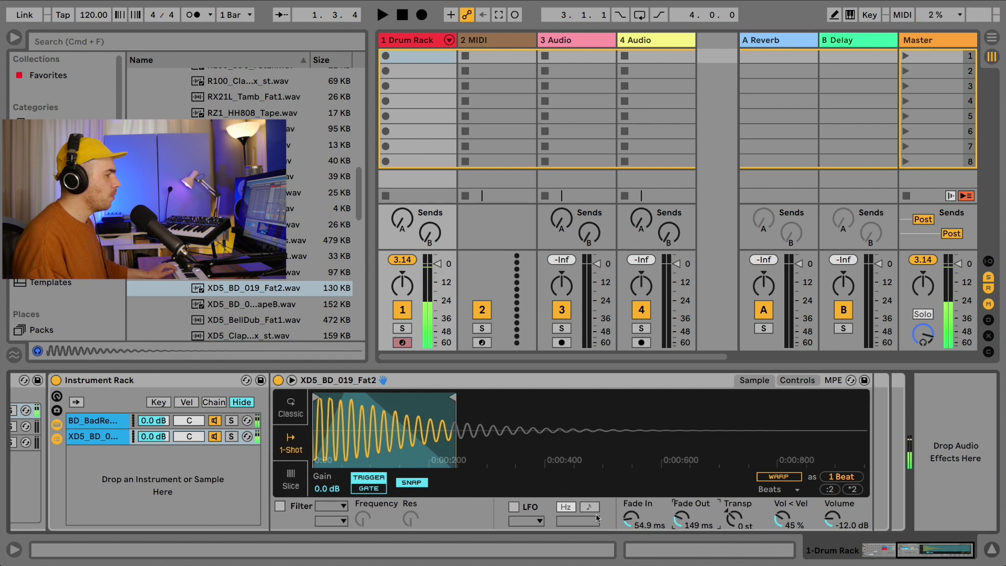
- Set the XD5_BD_019_Fat2 layer's chain volume to -1.8 dB in the kick's Instrument Rack
click(103, 438)
click(109, 422)
click(111, 434)
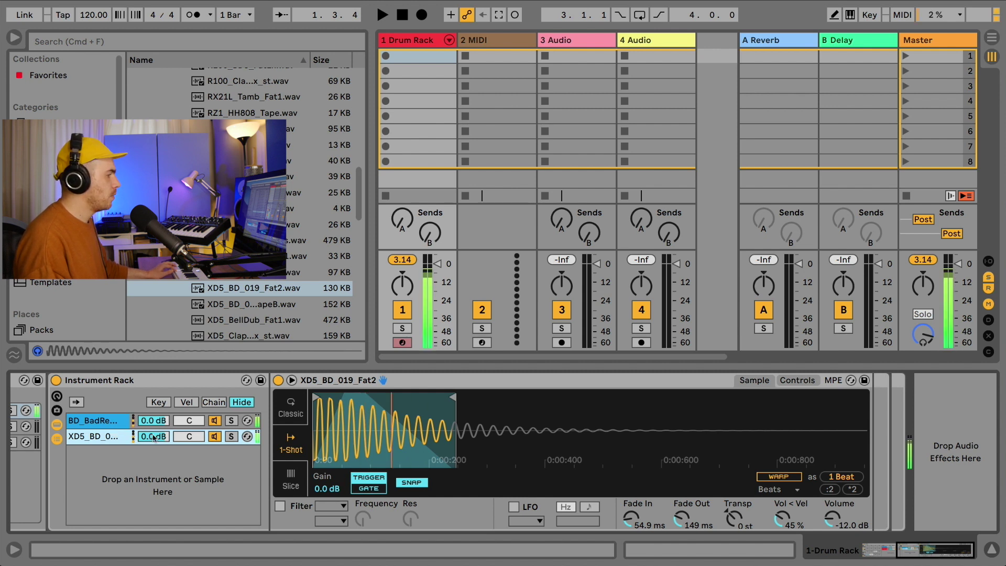
drag(153, 438, 154, 447)
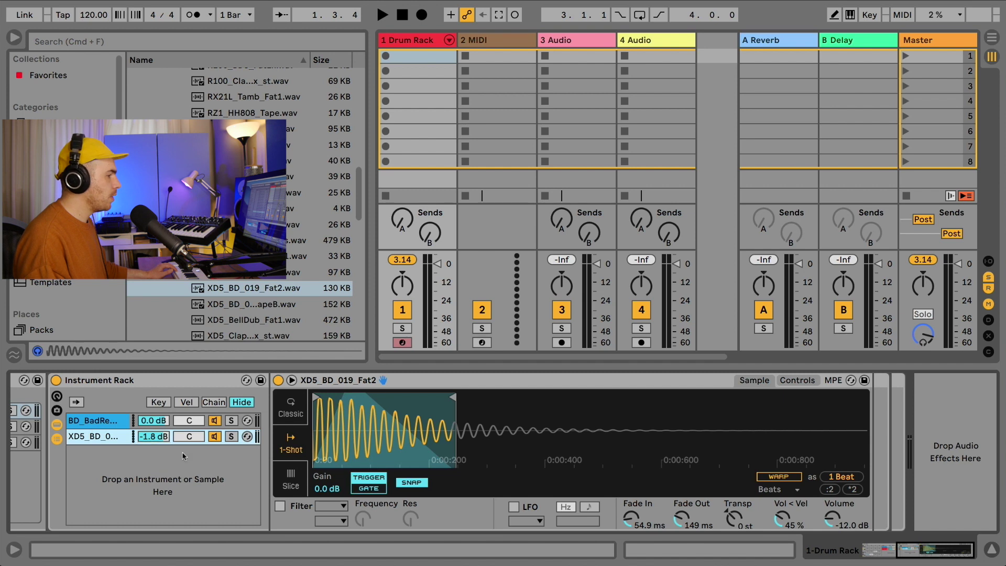
- Transpose the XD5_BD_019_Fat2 layer by -1 st and shorten its end to about 0.22 s
drag(736, 518, 735, 524)
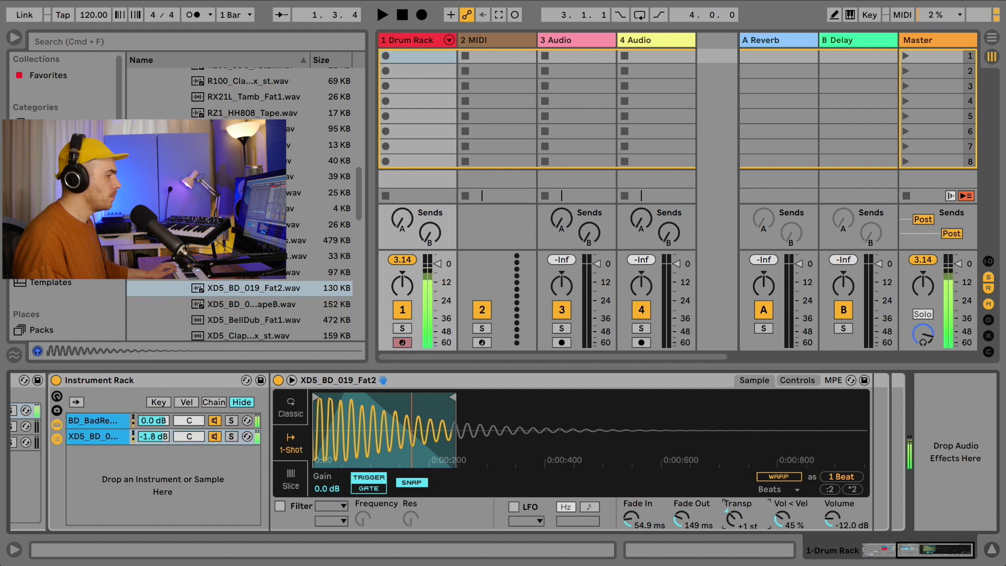
drag(453, 397, 442, 397)
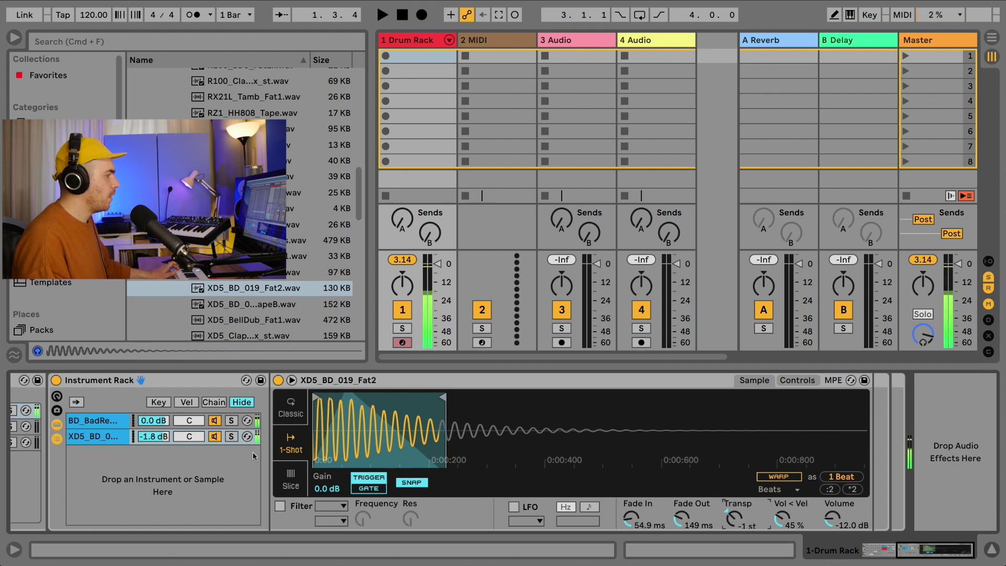
- Layer SD_SmallAnaPunch1.wav with Stick_eskimo on the C#1 pad and set the Stick_eskimo layer's volume to -2.4 dB
scroll(250, 455, left, 7)
scroll(250, 453, left, 4)
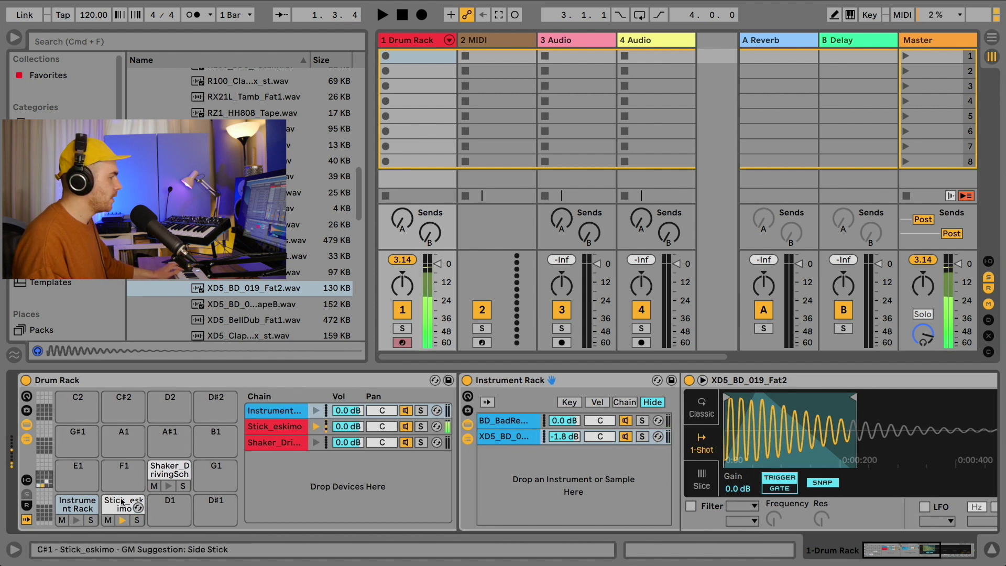
click(121, 501)
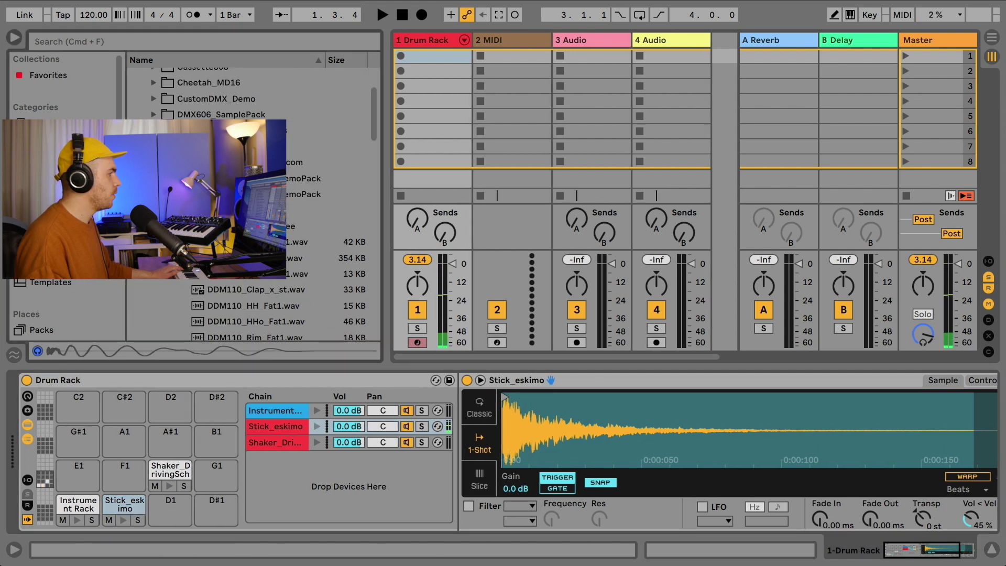
click(154, 225)
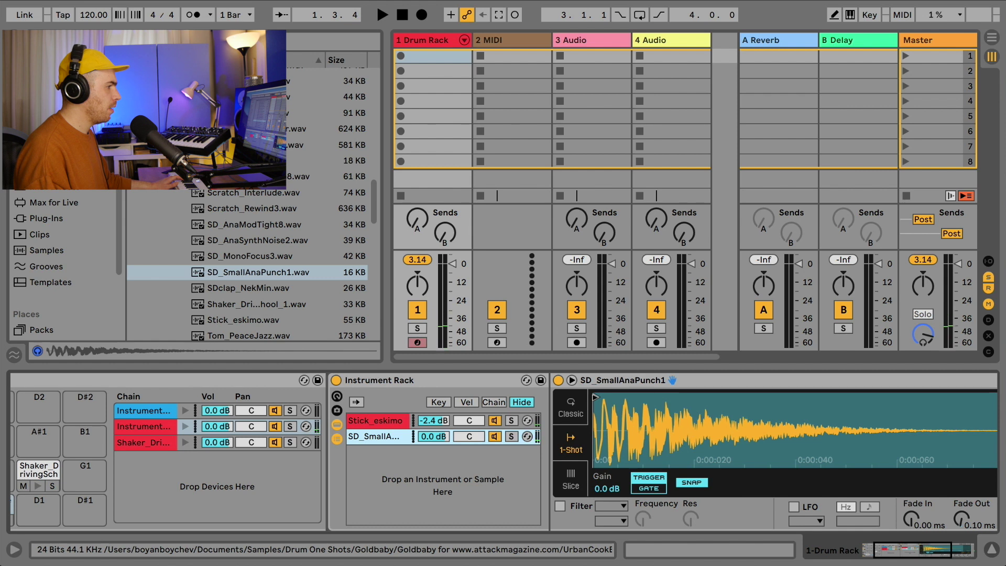
- Give the SD_SmallAnaPunch1 layer a 4.69 ms fade-in and shorten the Stick_eskimo layer's end to about 34 ms
drag(910, 518, 910, 497)
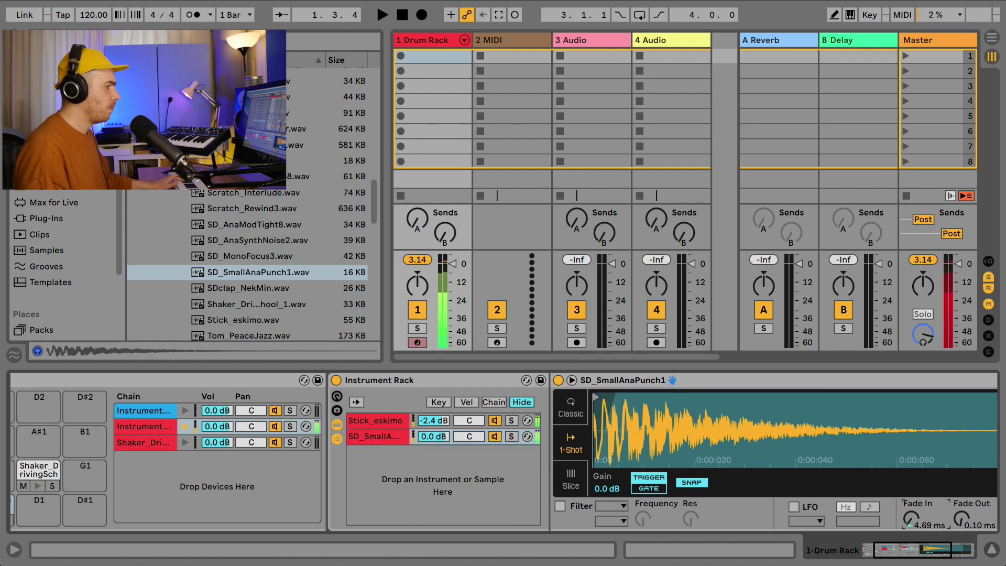
click(375, 420)
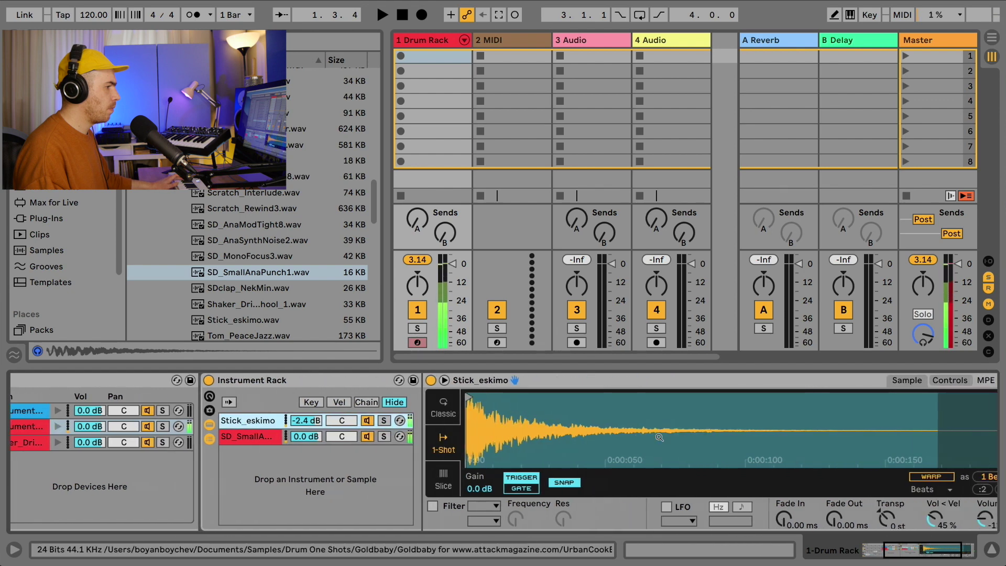
drag(979, 394, 521, 389)
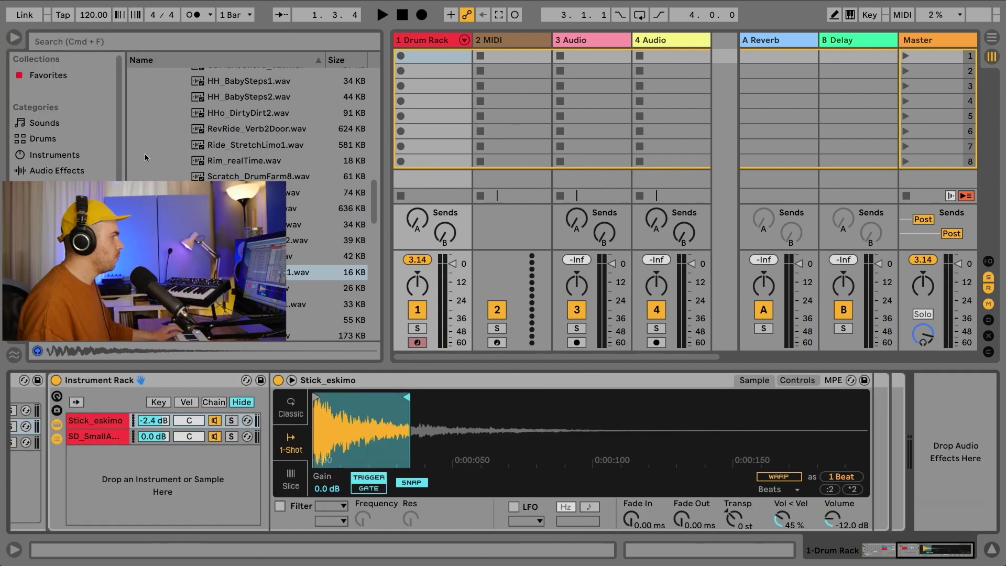
- Try a Hybrid Reverb on the Stick_eskimo layer with 13% dry/wet and 408 ms decay, and delete it
click(54, 171)
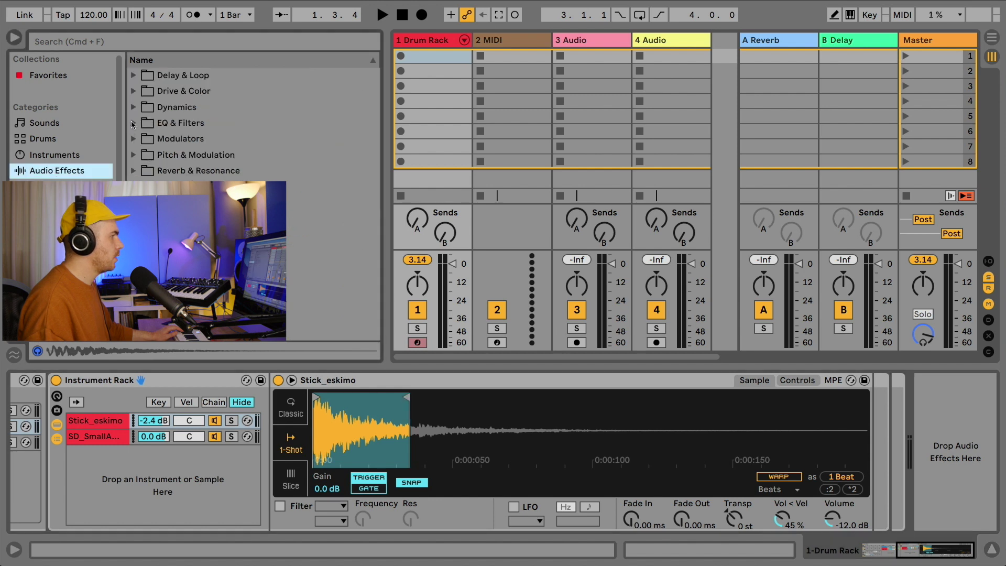
click(134, 170)
drag(180, 202, 890, 436)
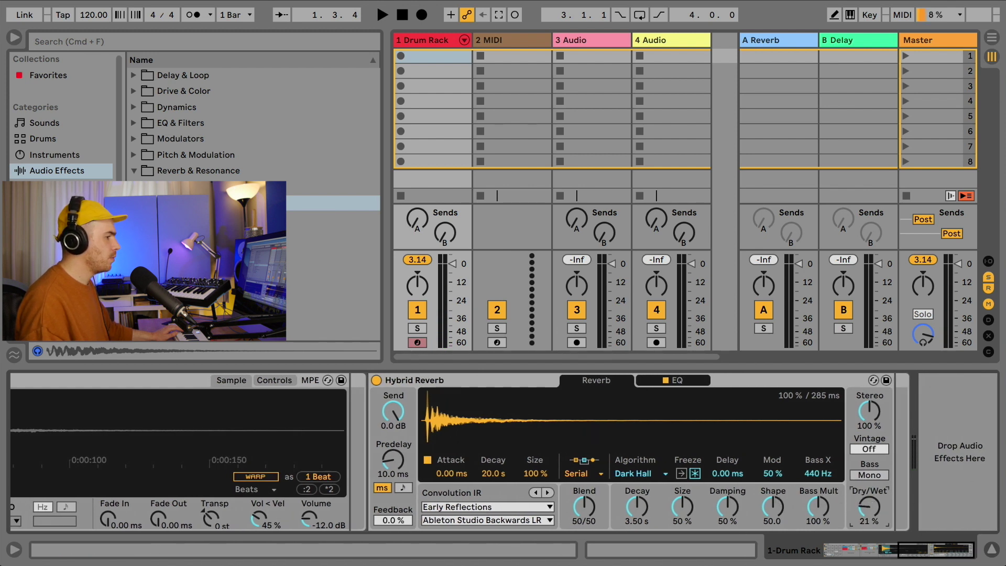
drag(869, 506, 868, 512)
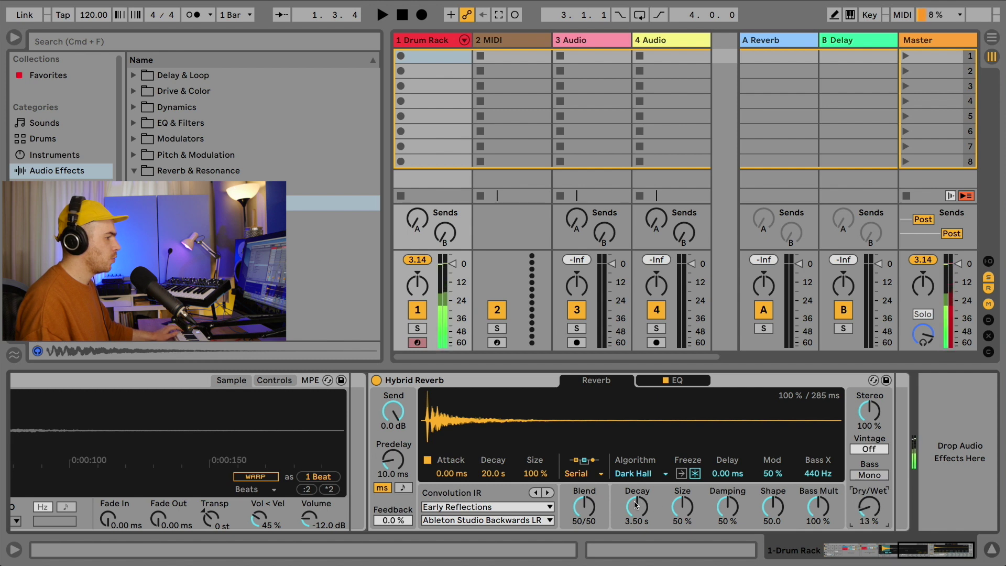
drag(635, 505, 635, 519)
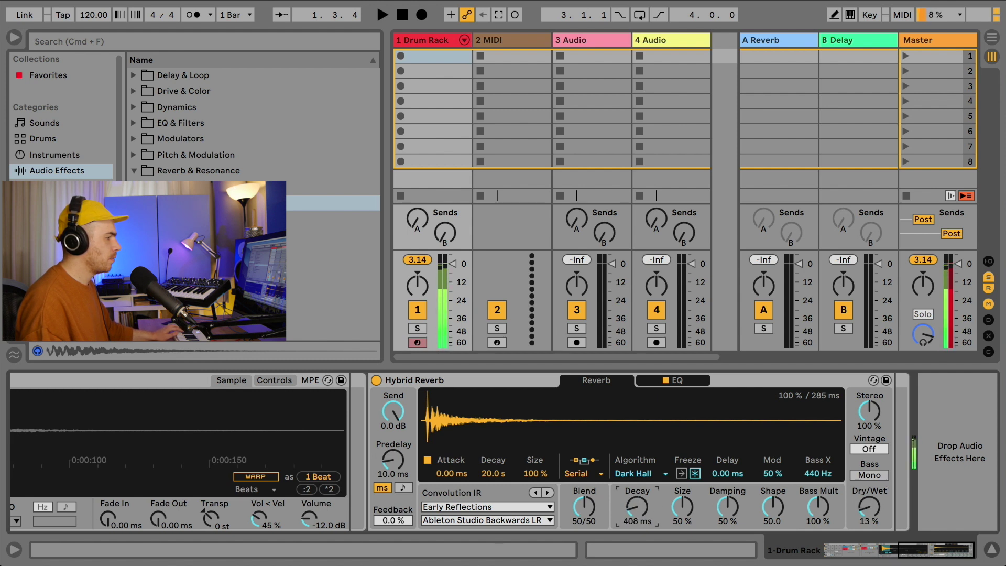
key(Delete)
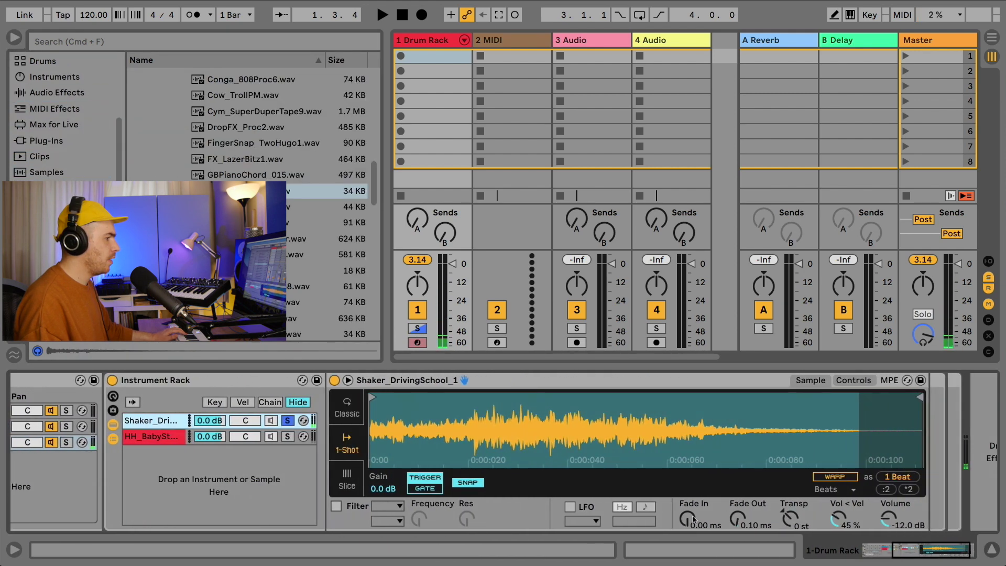
- Give the Shaker_DrivingSchool_1 layer a 48.3 ms fade-in and take it out of solo
drag(693, 518, 692, 493)
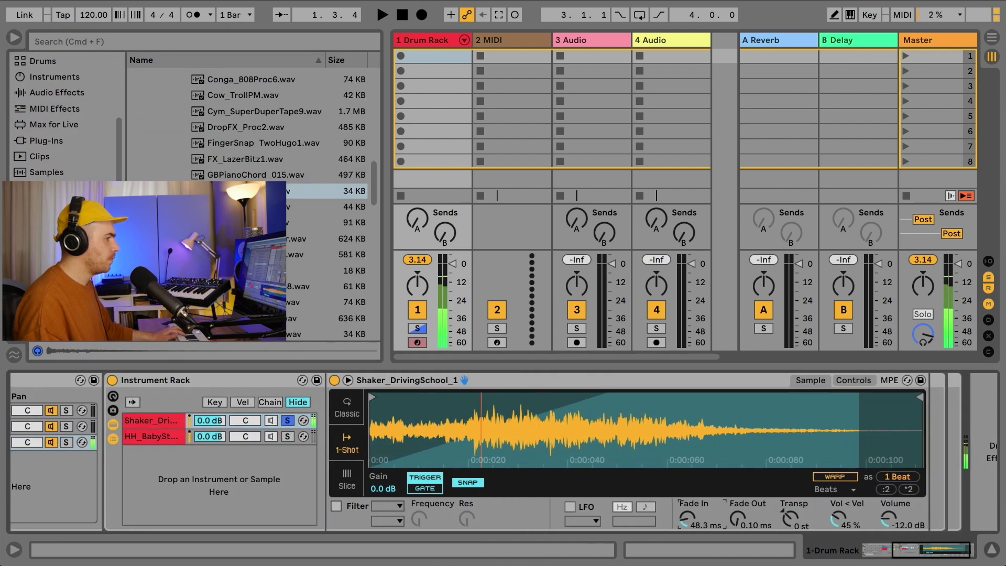
click(288, 421)
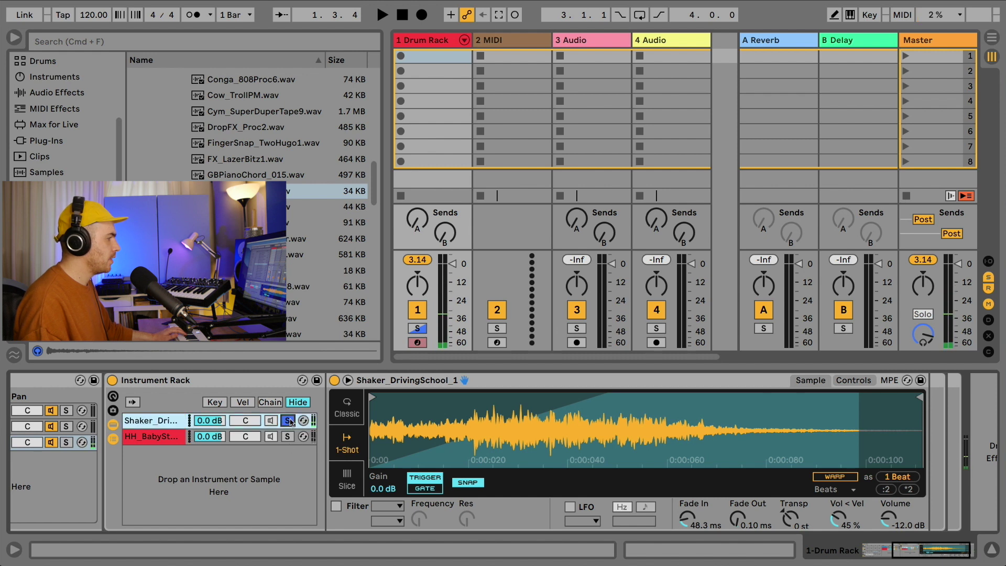
- Shorten the HH_BabySteps1 layer's end to about 47 ms and add a fade-out
click(141, 439)
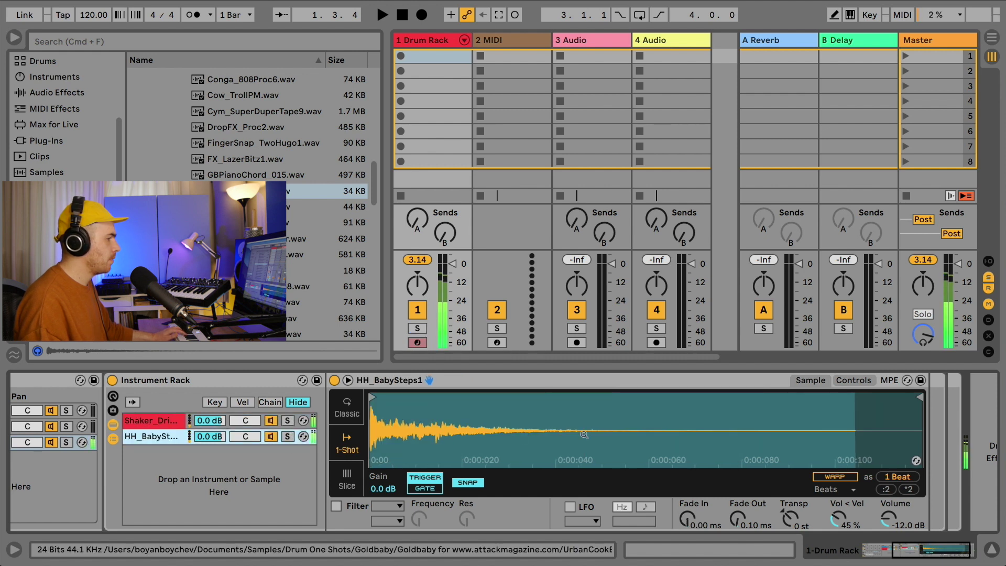
drag(919, 397, 455, 398)
drag(735, 519, 736, 503)
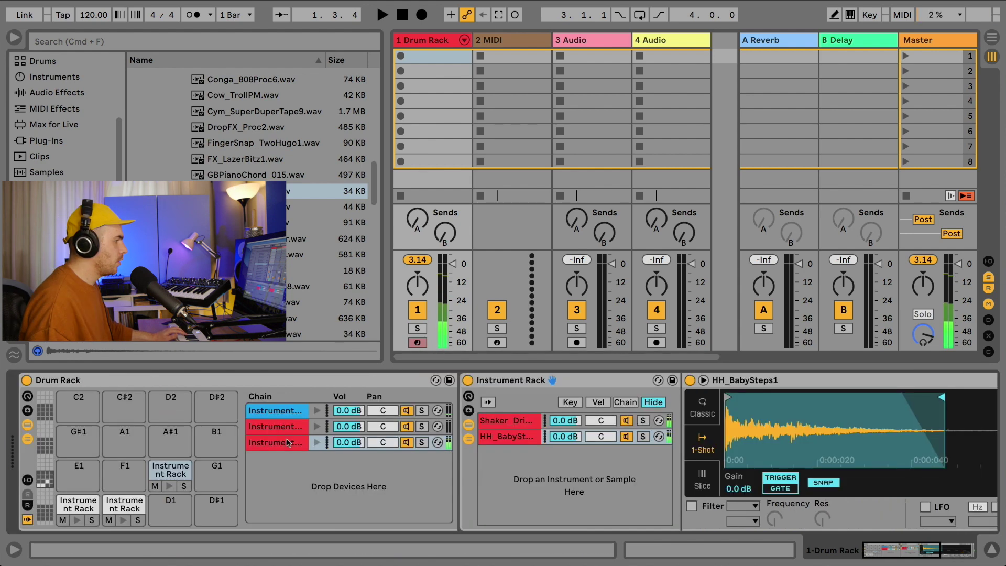
- Lower the shaker rack's chain volume in the Drum Rack to -9.3 dB
click(330, 442)
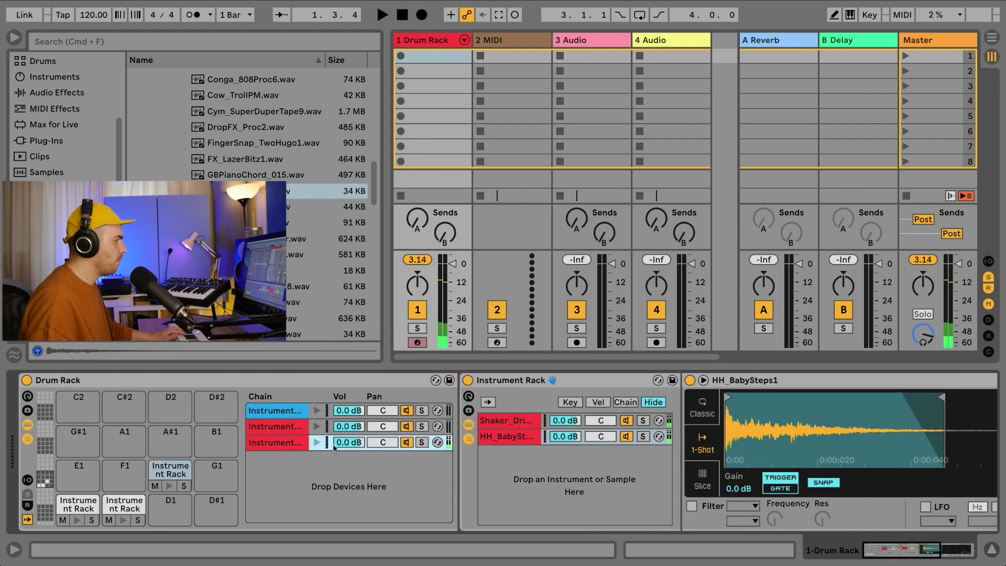
click(344, 443)
drag(348, 443, 348, 455)
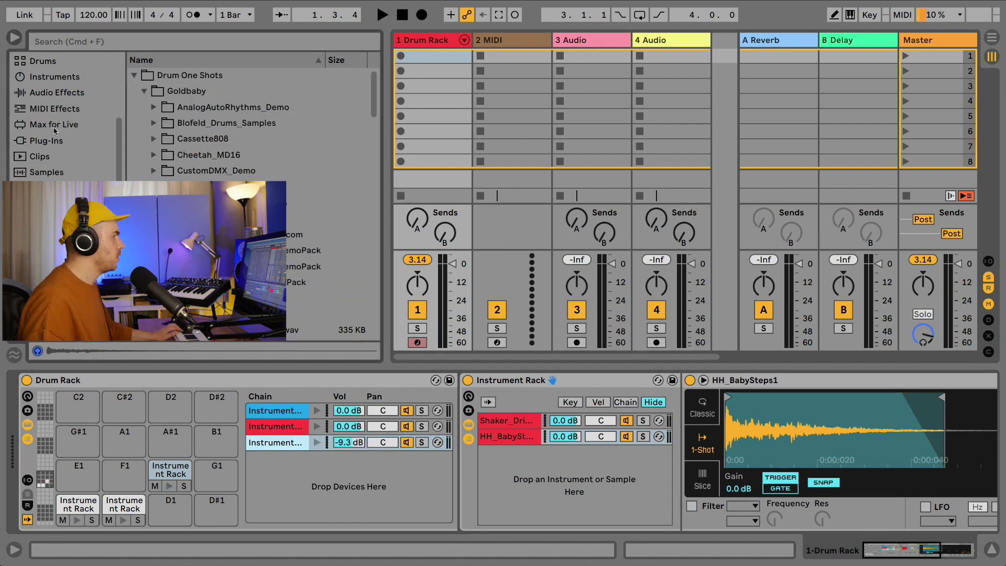
- Add a Drum Buss from the Drive & Color audio effects after the Drum Rack
scroll(66, 137, up, 3)
click(67, 169)
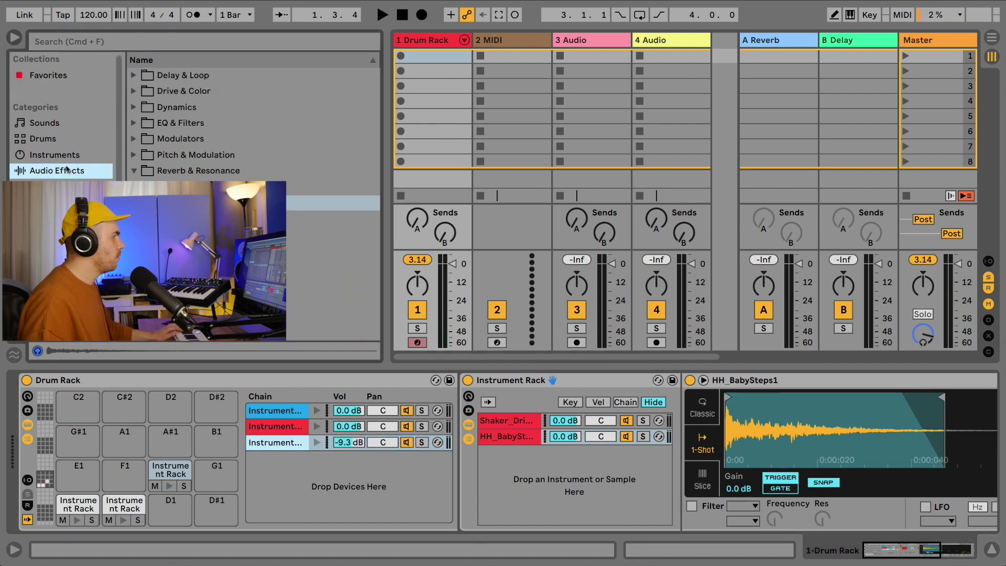
click(139, 172)
click(135, 109)
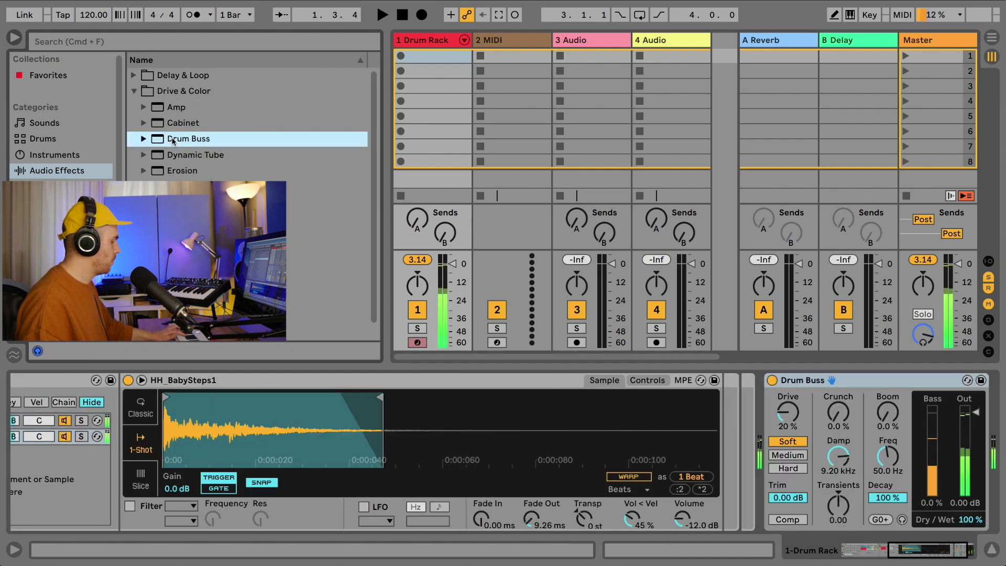
- Record a drum pattern clip at 90 BPM in the Drum Rack track's first slot, using the metronome
click(194, 15)
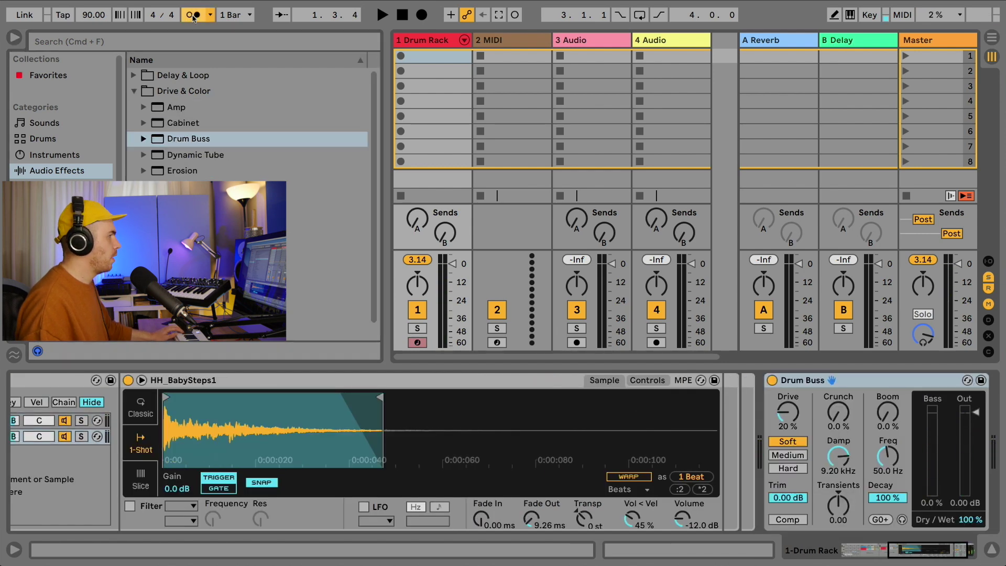
click(400, 56)
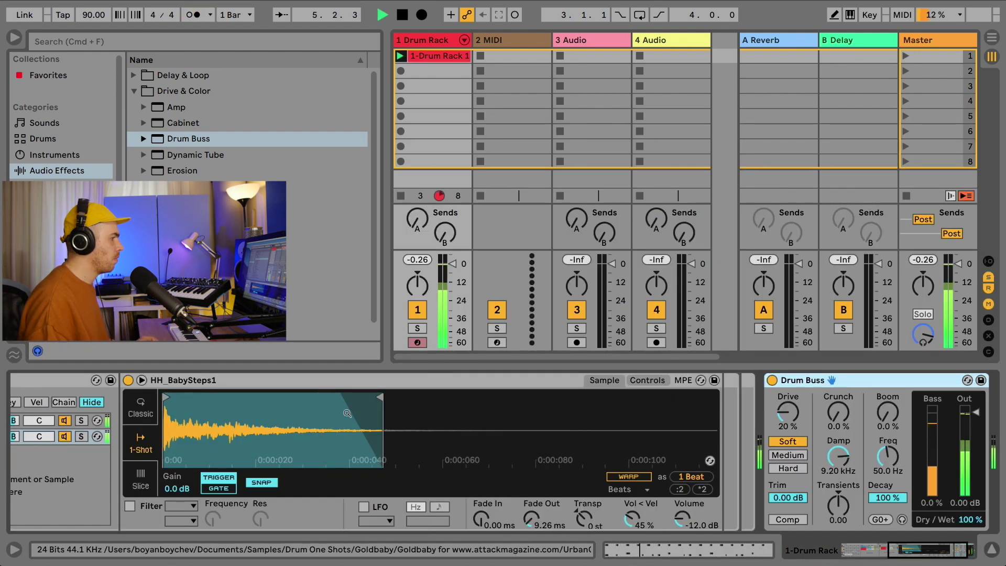
- Lower the transposition of the XD5_BD_019_Fat2 layer in the kick rack on pad C1
click(79, 504)
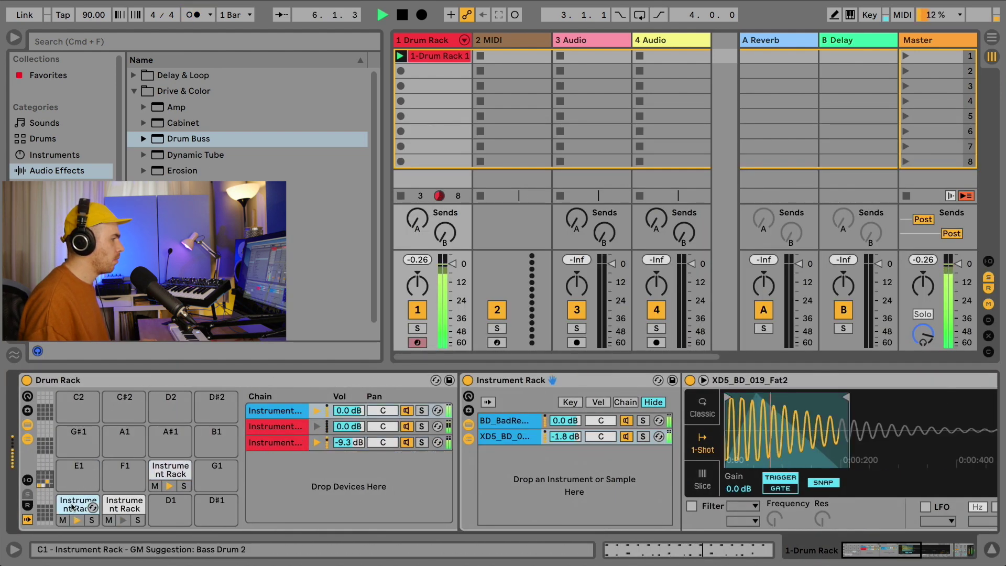
scroll(520, 455, right, 10)
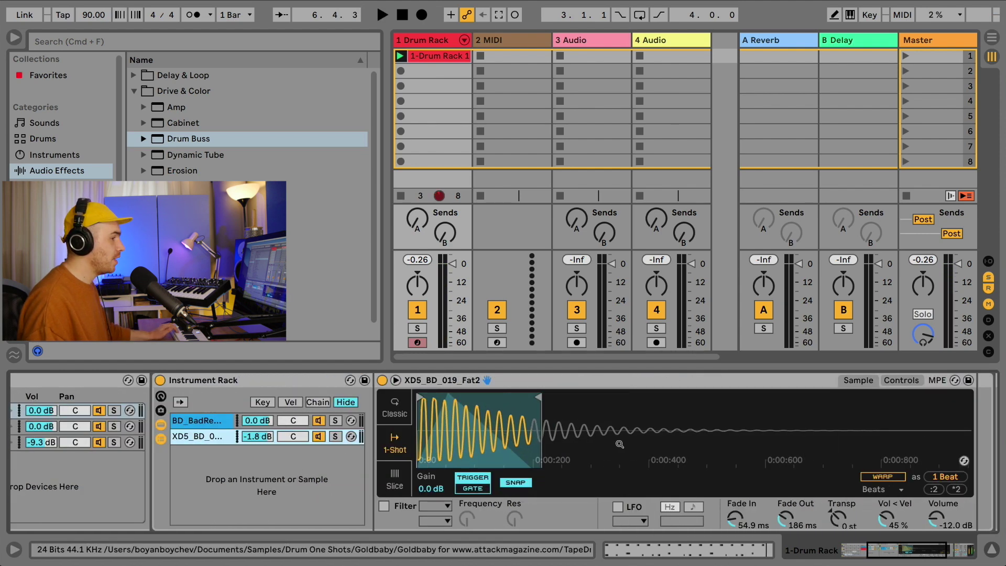
drag(838, 518, 838, 525)
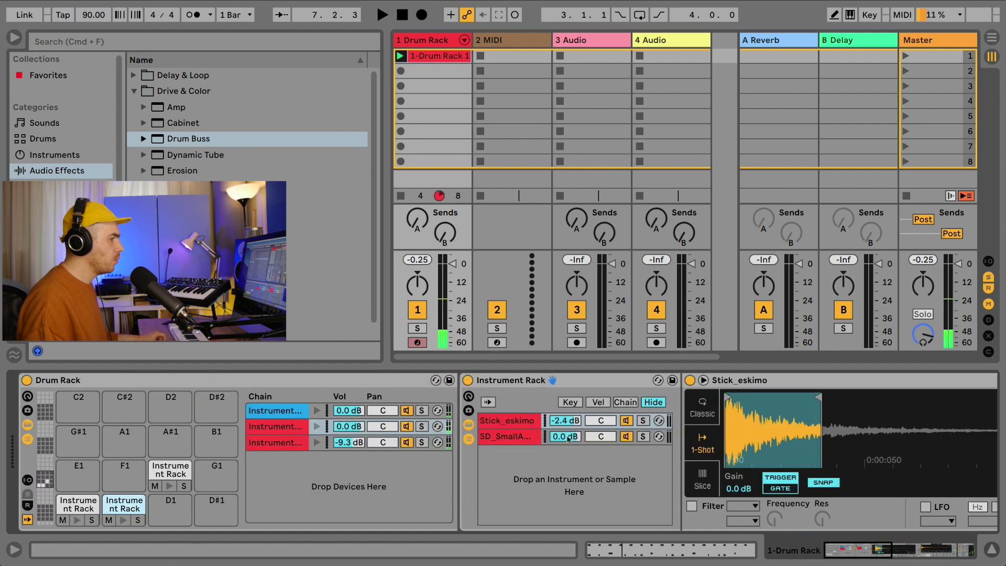
- Set the snare rack's SD_SmallAnaPunch1 layer volume to -3.7 dB and stop playback
drag(566, 437, 566, 452)
key(space)
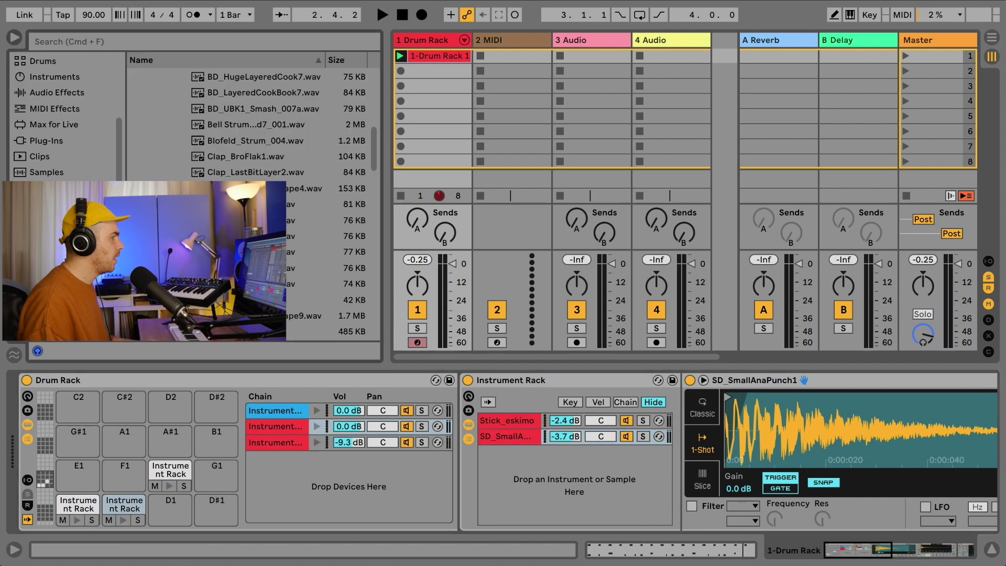
- Add Tamb_GoldBar_MPC60.wav to the snare's Instrument Rack as a third layer
scroll(247, 204, down, 9)
scroll(235, 142, down, 5)
click(234, 142)
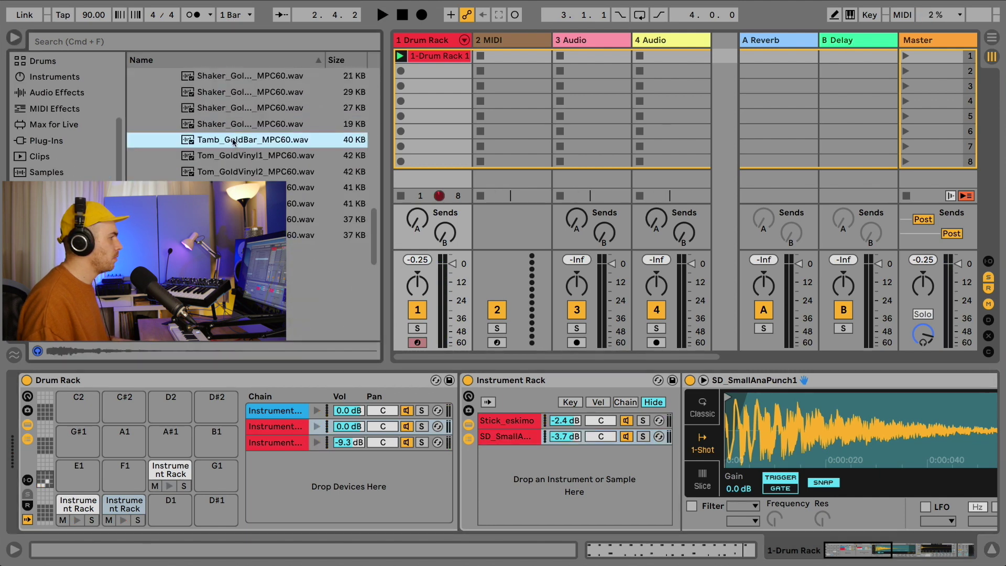
drag(236, 141, 185, 404)
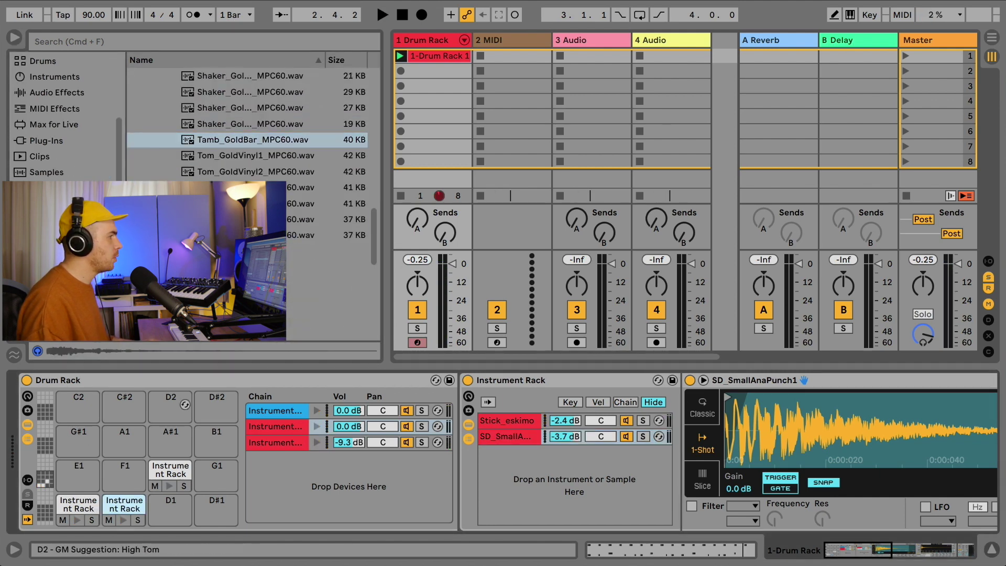
click(201, 142)
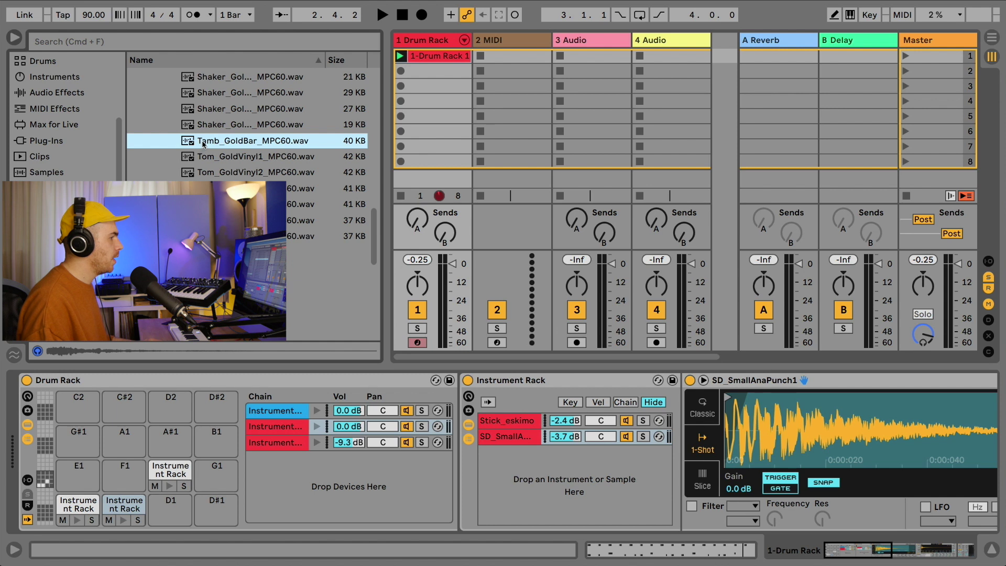
drag(204, 143, 568, 507)
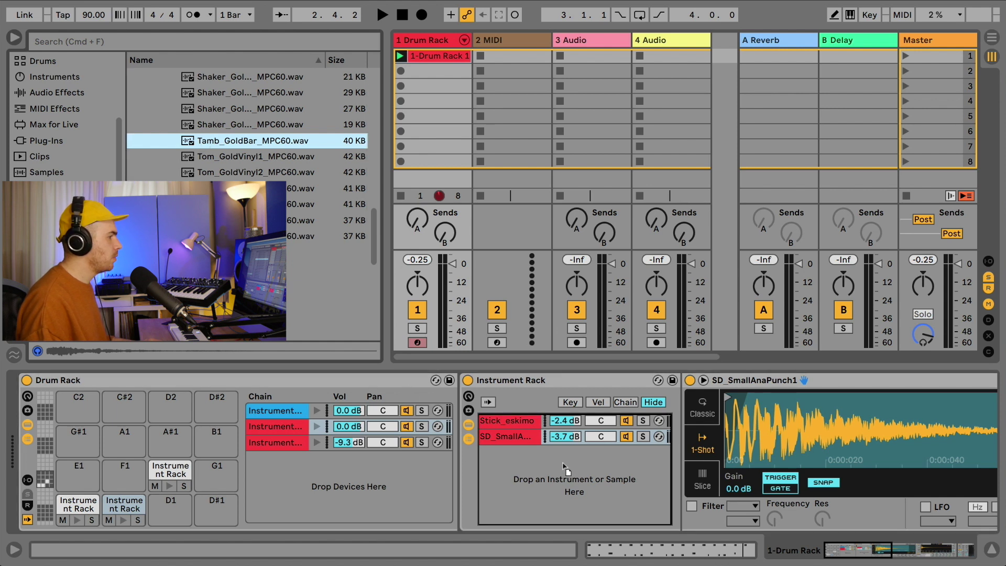
drag(563, 463, 562, 464)
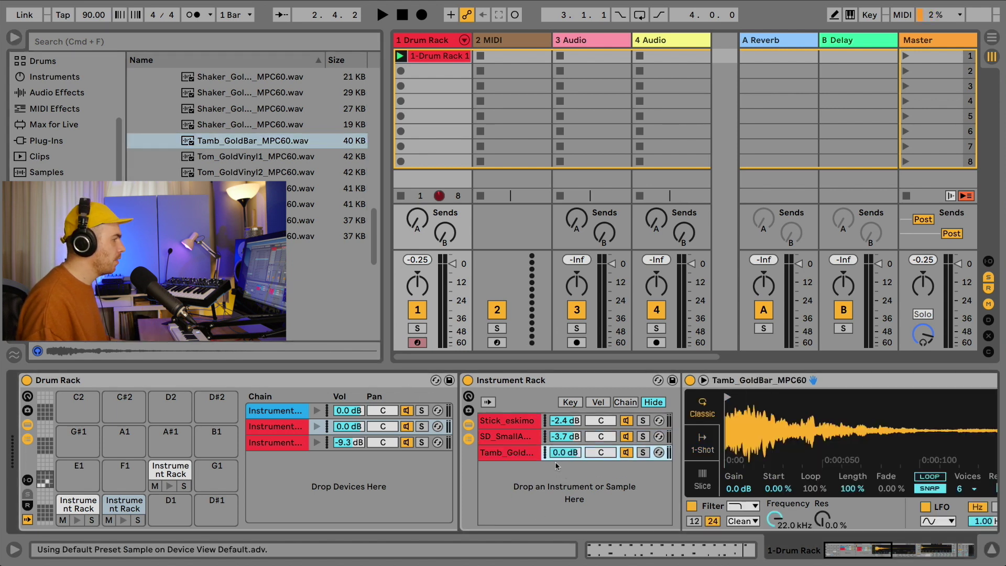
- Play the beat and set the Tamb_GoldBar_MPC60 layer to 1-Shot mode, -2 st transposition and -18.3 dB volume
key(space)
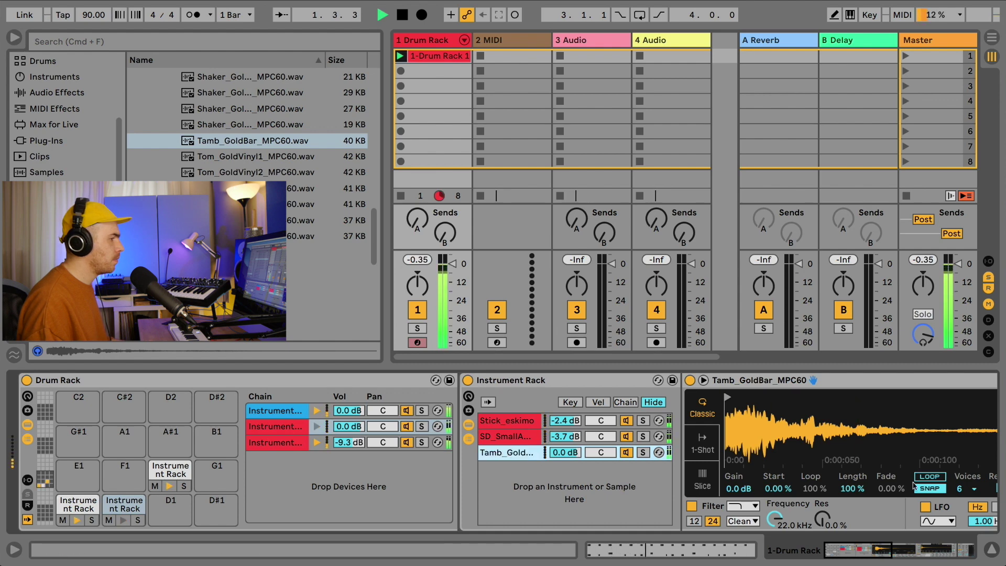
scroll(913, 484, right, 5)
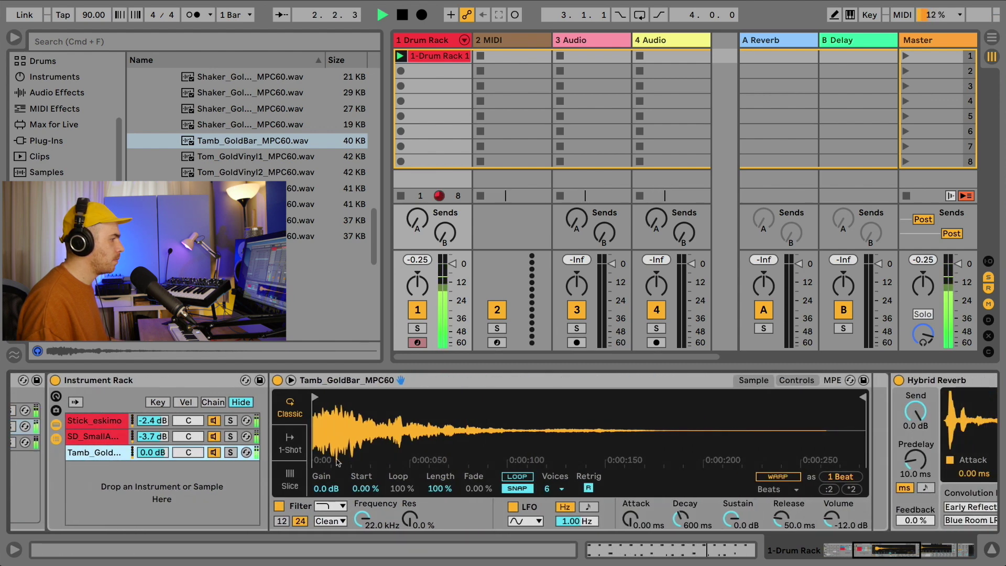
click(337, 461)
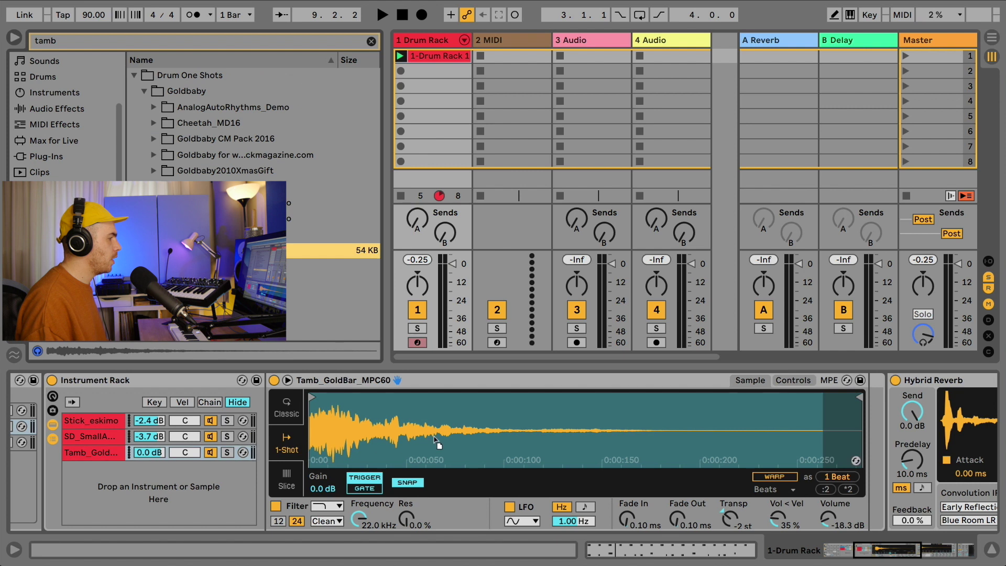
- Search the samples for "tamb" and replace the tambourine layer's sample with Tamb_RockChick
drag(434, 440, 434, 437)
key(space)
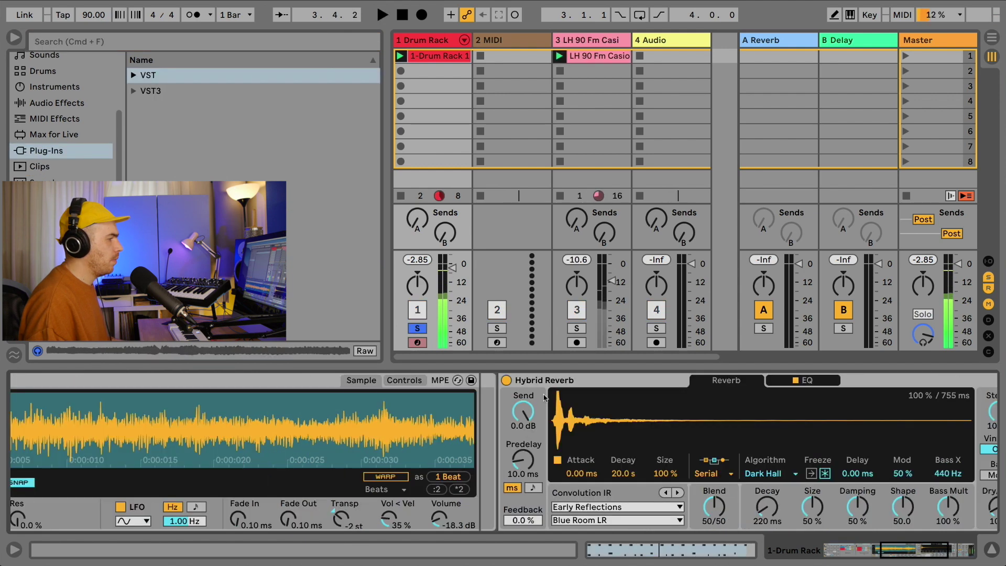
- Set the snare's Hybrid Reverb to the Quartz algorithm with 1.66 s decay and 31% dry/wet
click(462, 419)
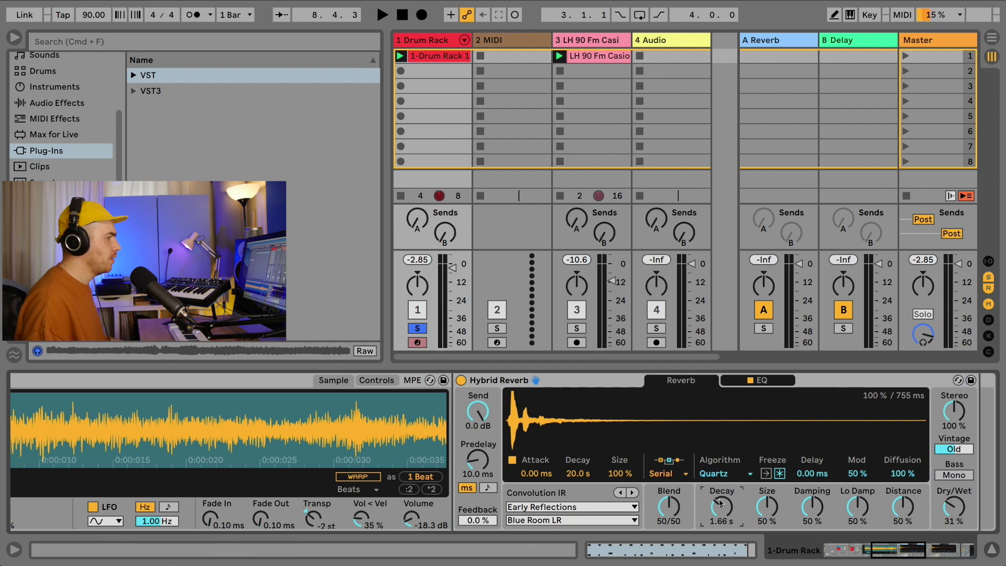
key(space)
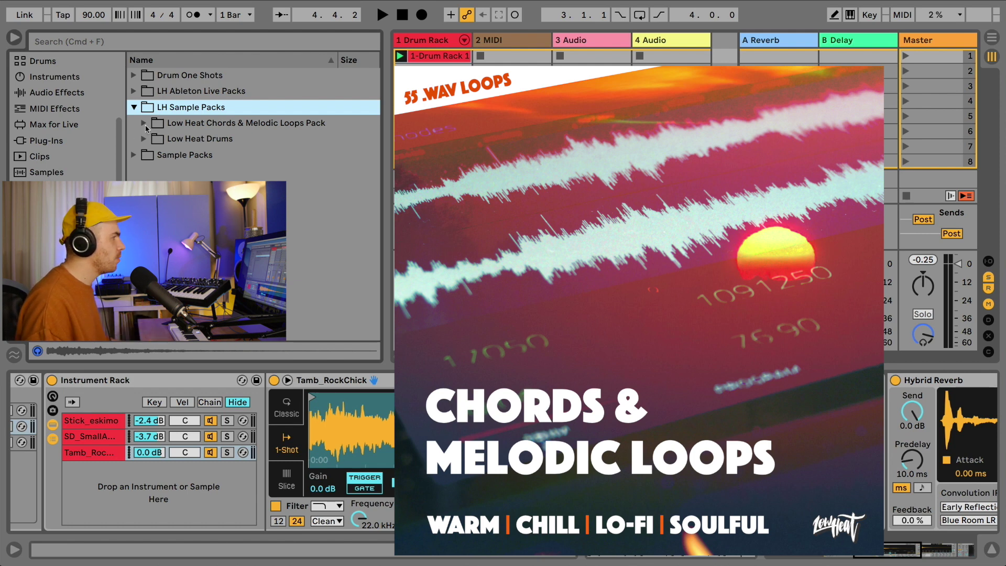
- Place the LH 90 Fm Casio Area51 loop from the Low Heat Chords & Melodic Loops Pack in the third track's first slot
click(143, 123)
scroll(246, 210, down, 4)
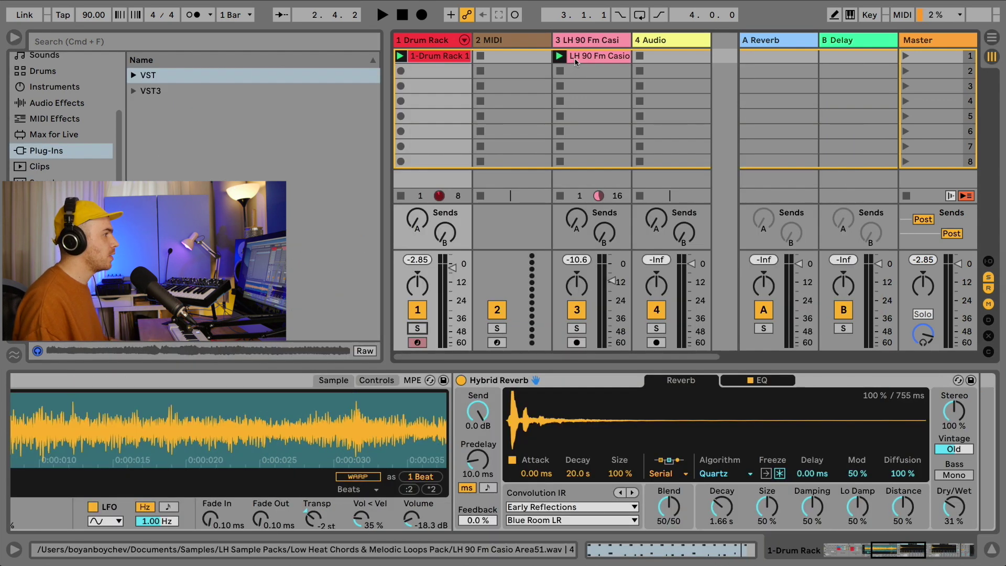
- Open the LH 90 Fm Casio Area51 clip's waveform and play the loop together with the drum pattern
click(576, 58)
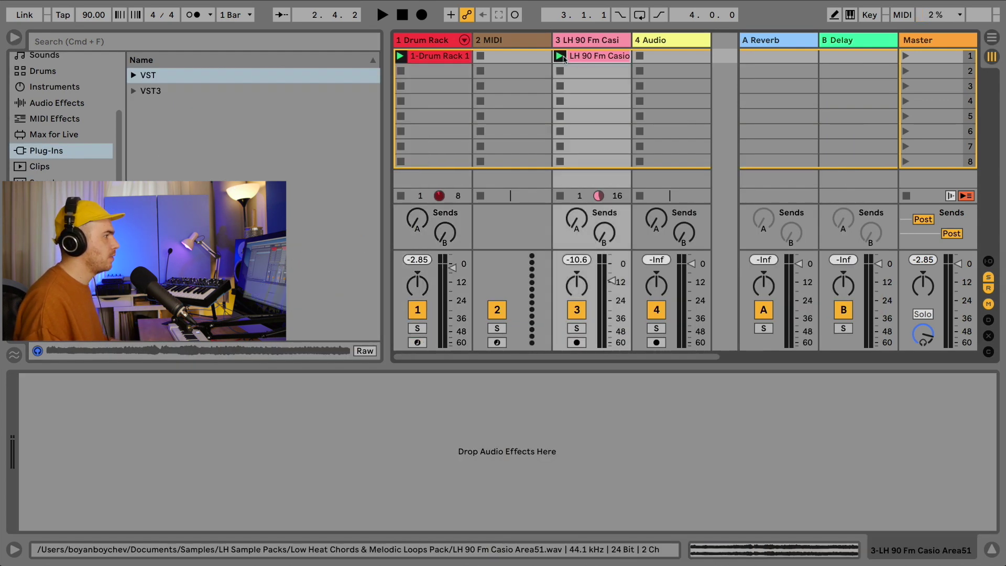
click(559, 57)
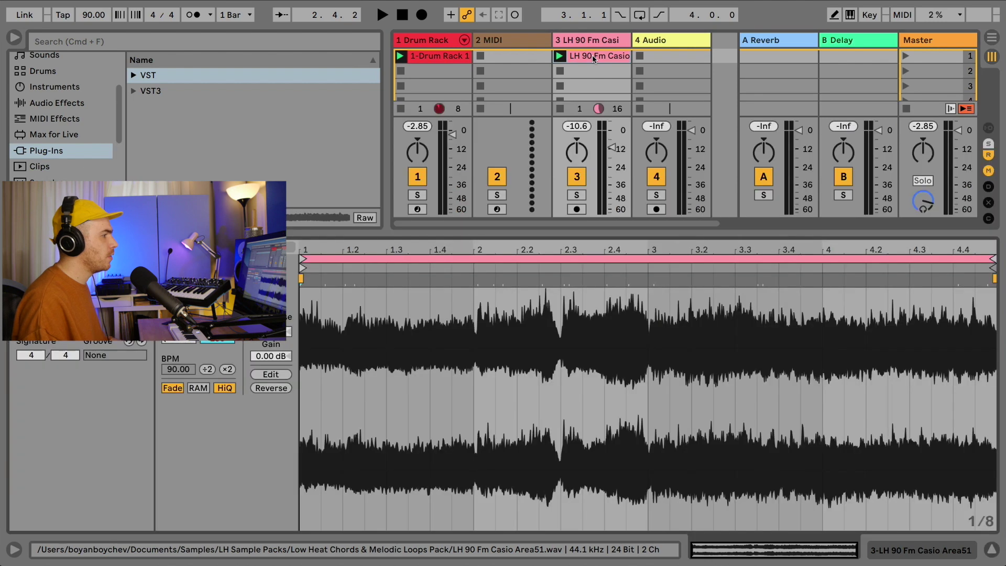
click(559, 56)
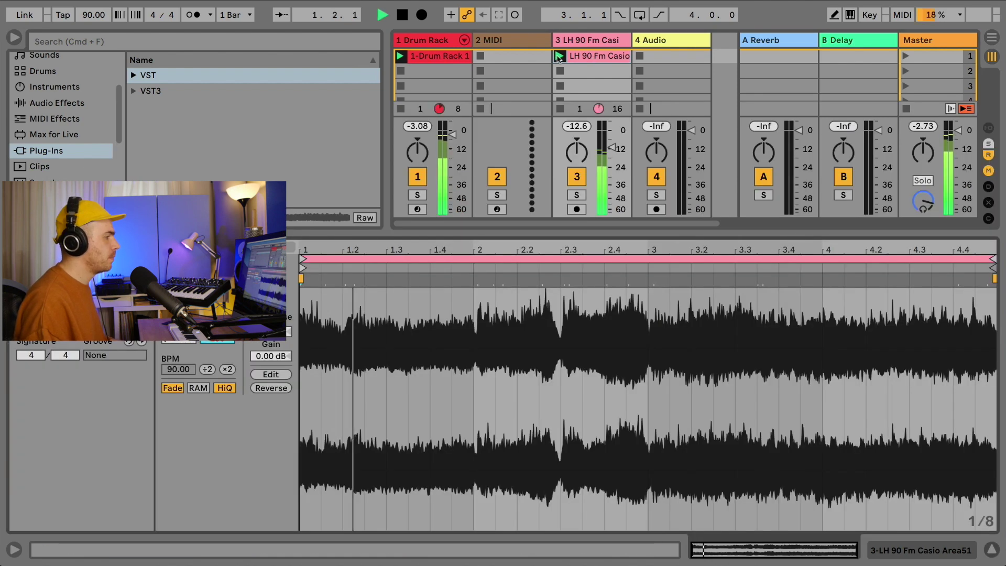